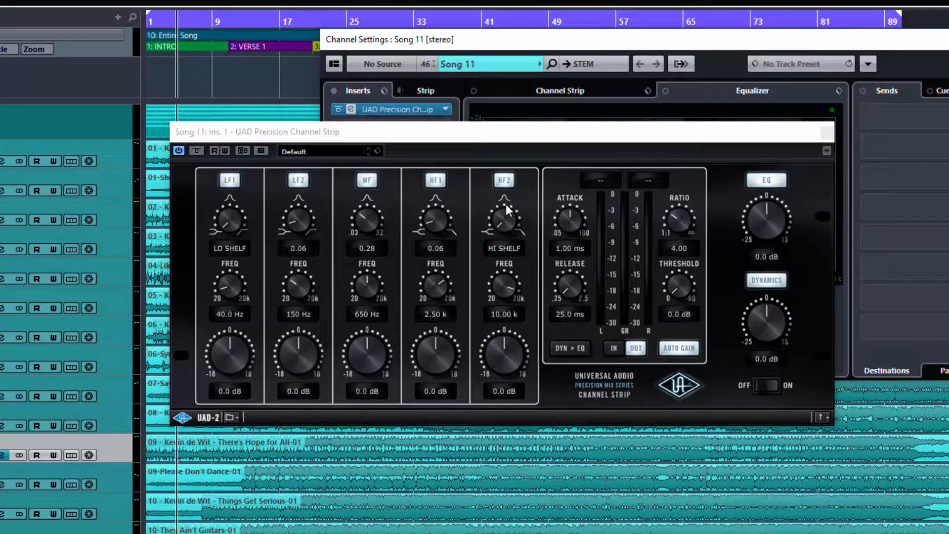
- Bypass and re-enable each EQ band (LF2, LF1, MF, HF1, HF2) to compare
left_click(302, 180)
left_click(302, 182)
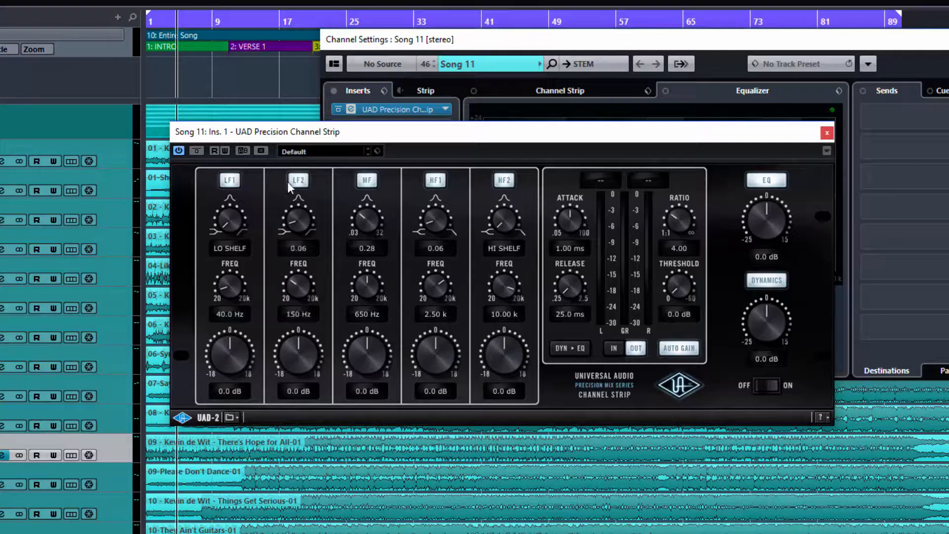
left_click(234, 183)
left_click(234, 183)
left_click(369, 181)
left_click(370, 180)
left_click(433, 182)
left_click(436, 181)
left_click(504, 180)
left_click(504, 180)
- Sweep the LF1 Q from low shelf through 0.16 and 1.37 up to HI PASS at 40.0 Hz
left_click_drag(228, 204, 226, 65)
left_click_drag(227, 30, 226, 287)
left_click_drag(228, 217, 220, 174)
left_click_drag(228, 224, 223, 170)
left_click_drag(229, 219, 228, 160)
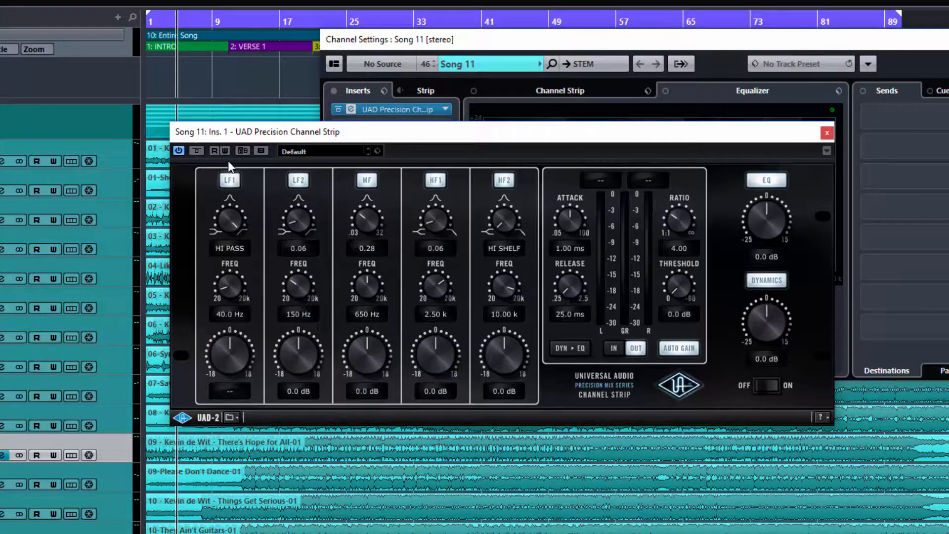
- Return LF1 to a low shelf at 139 Hz after sweeping the HF2 and MF Q knobs
left_click(238, 231, "ctrl")
left_click_drag(501, 213, 507, 63)
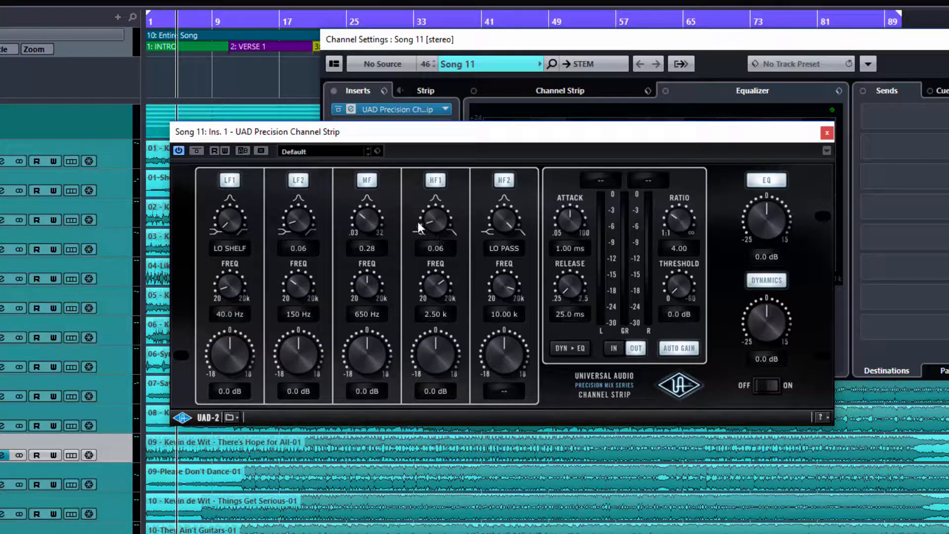
left_click_drag(497, 223, 532, 397)
left_click_drag(360, 159, 358, 214)
left_click_drag(214, 208, 267, 191)
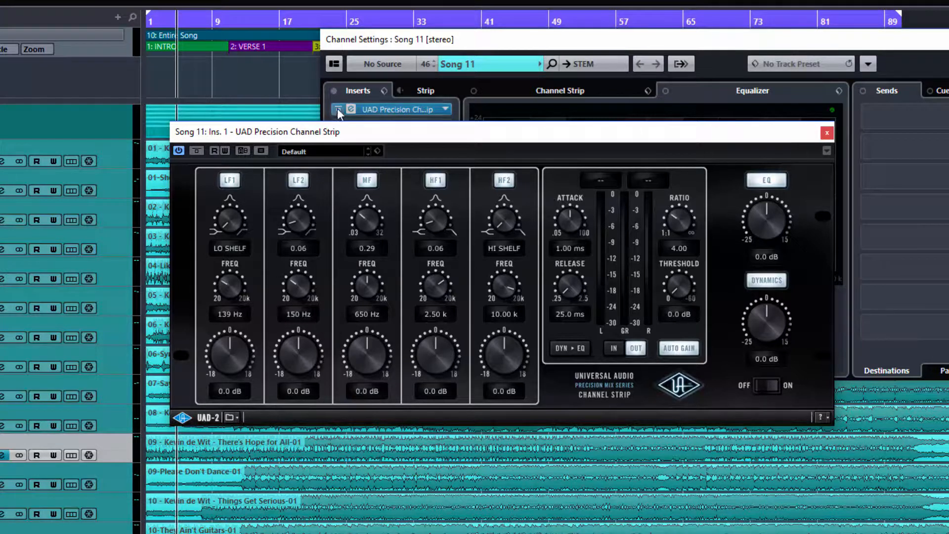
- Nudge the channel strip window slightly right and down
left_click_drag(344, 131, 354, 136)
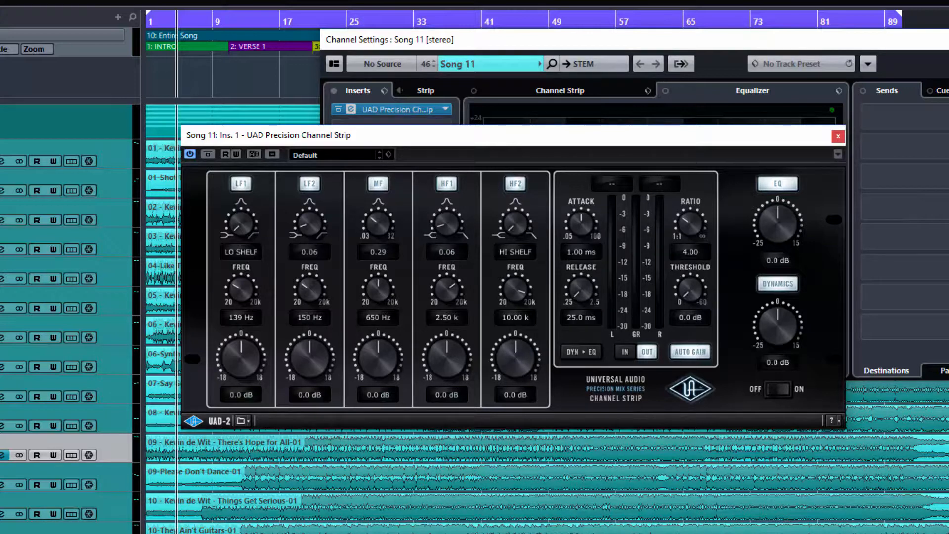
- Demonstrate the DYNAMICS, EQ and OFF/ON switches, ending with dynamics off and the strip on
left_click(779, 286)
left_click(780, 286)
left_click(779, 286)
left_click(768, 184)
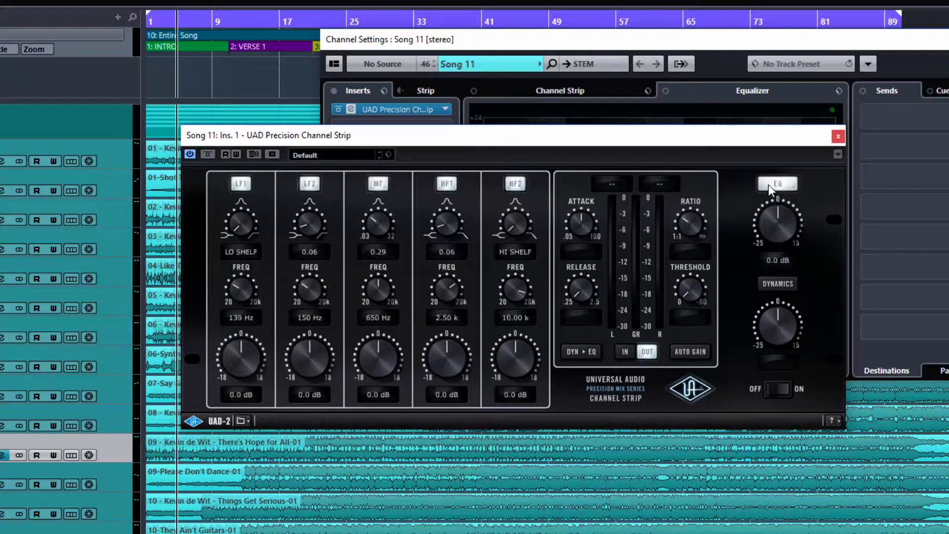
left_click(775, 288)
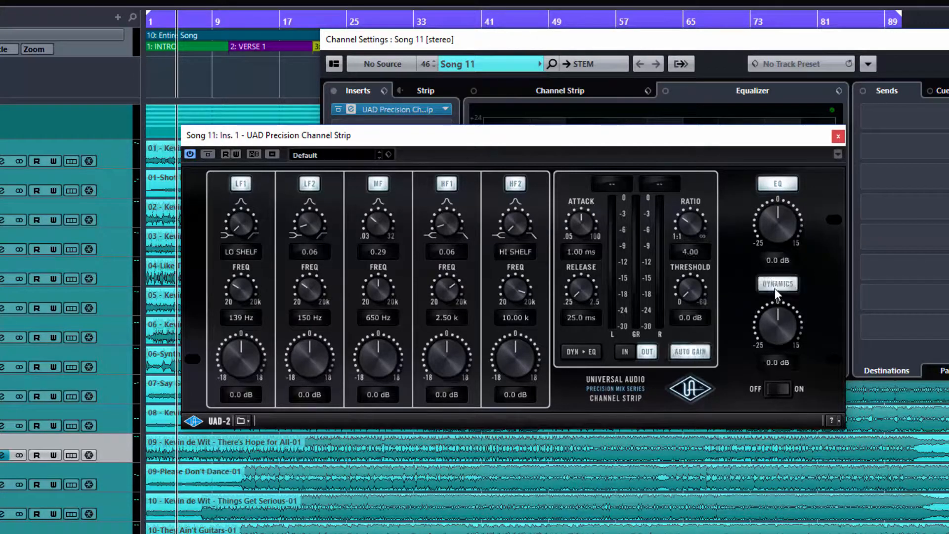
left_click(771, 390)
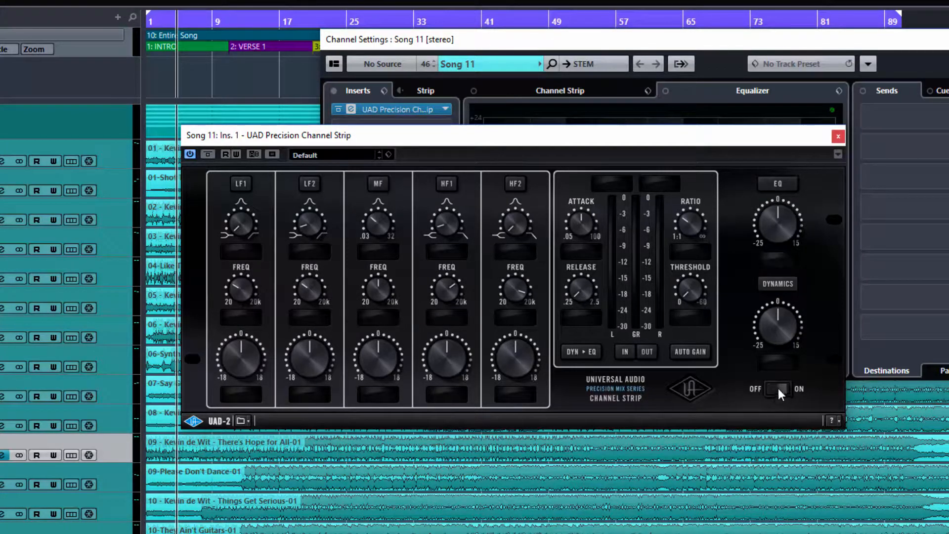
left_click(777, 389)
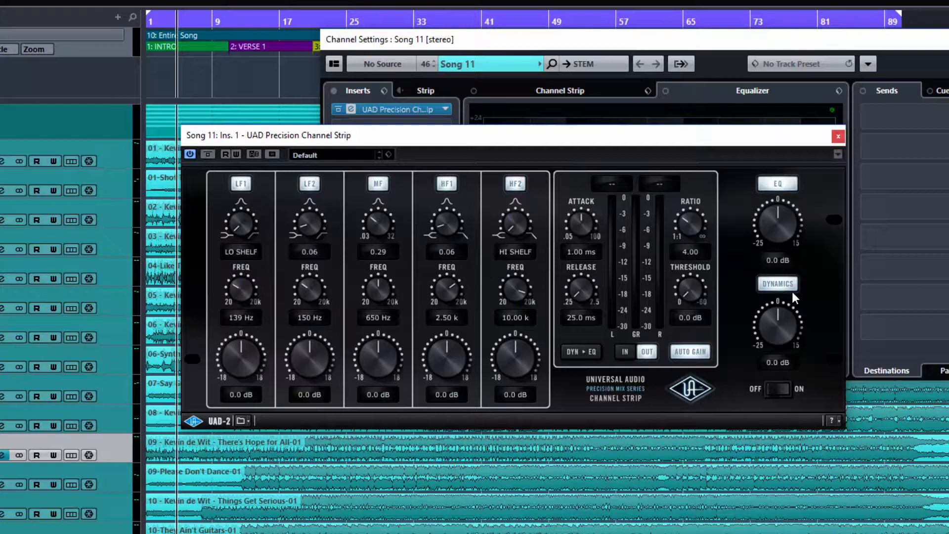
left_click(778, 284)
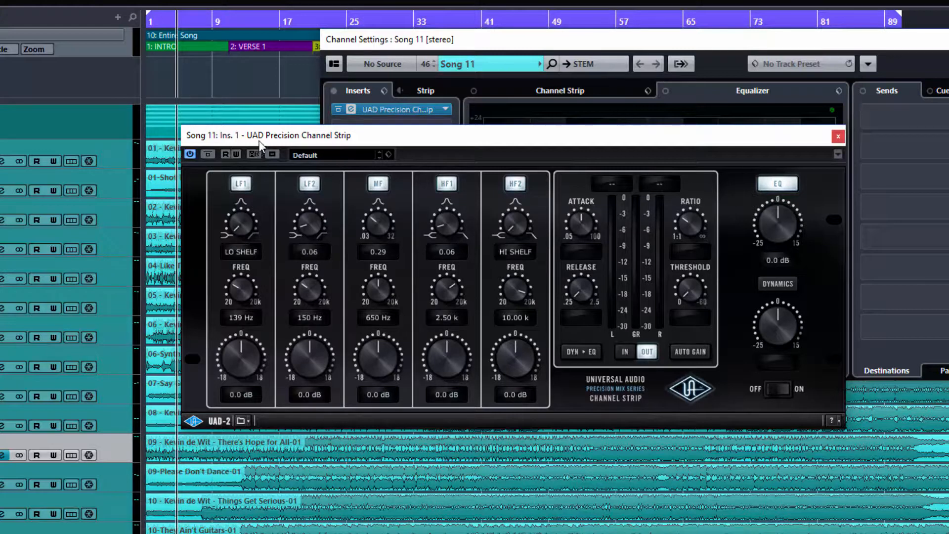
- Shift the window right, start playback, and sweep LF1 gain between 11.3 and -18.0 dB
left_click_drag(258, 141, 283, 142)
key("space")
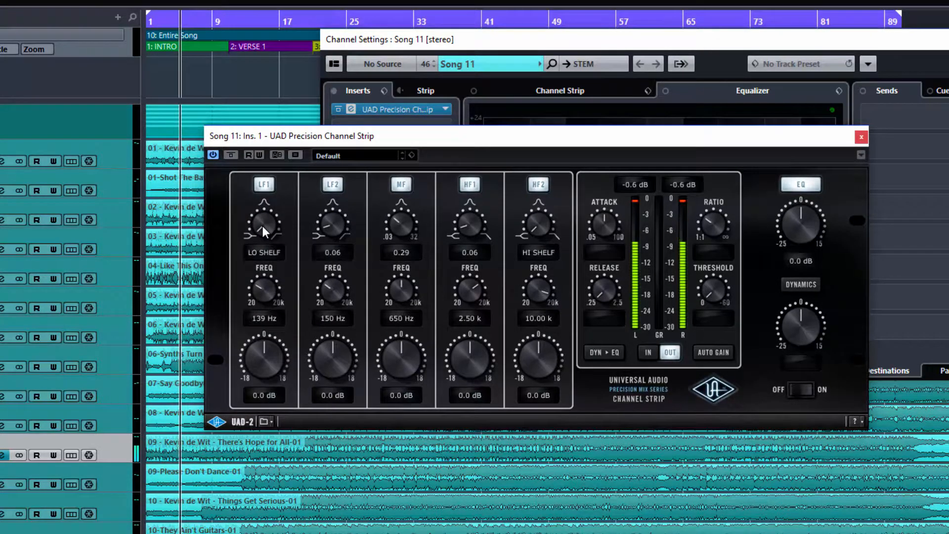
left_click_drag(258, 355, 256, 299)
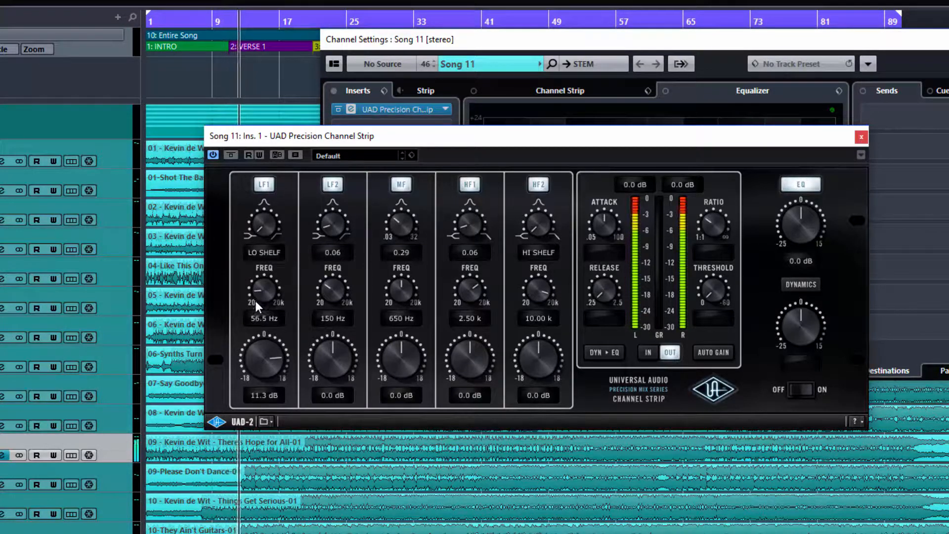
left_click_drag(262, 357, 270, 428)
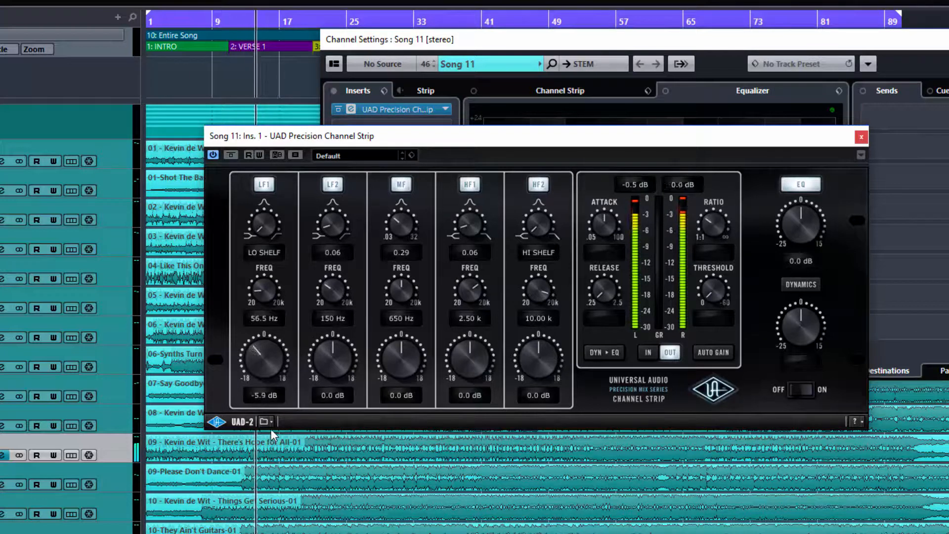
left_click_drag(260, 291, 259, 272)
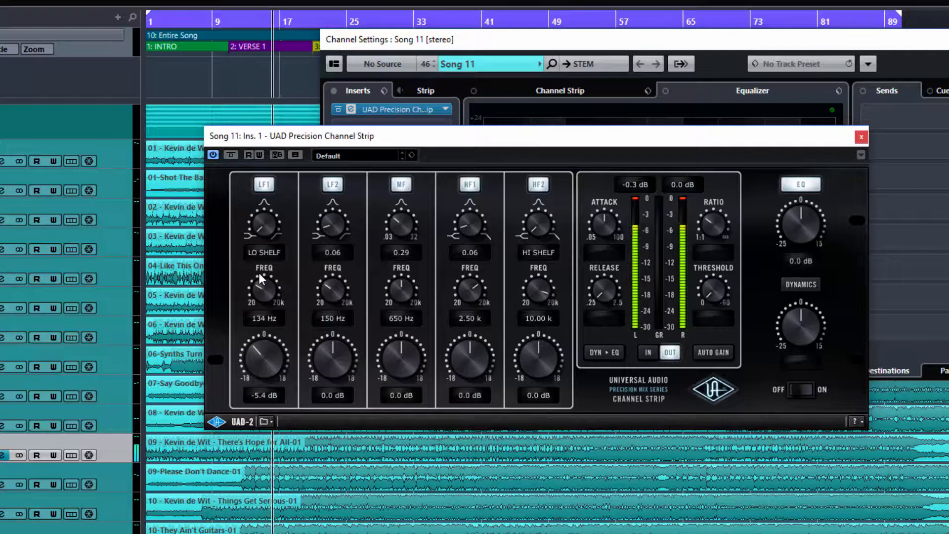
left_click_drag(257, 346, 259, 293)
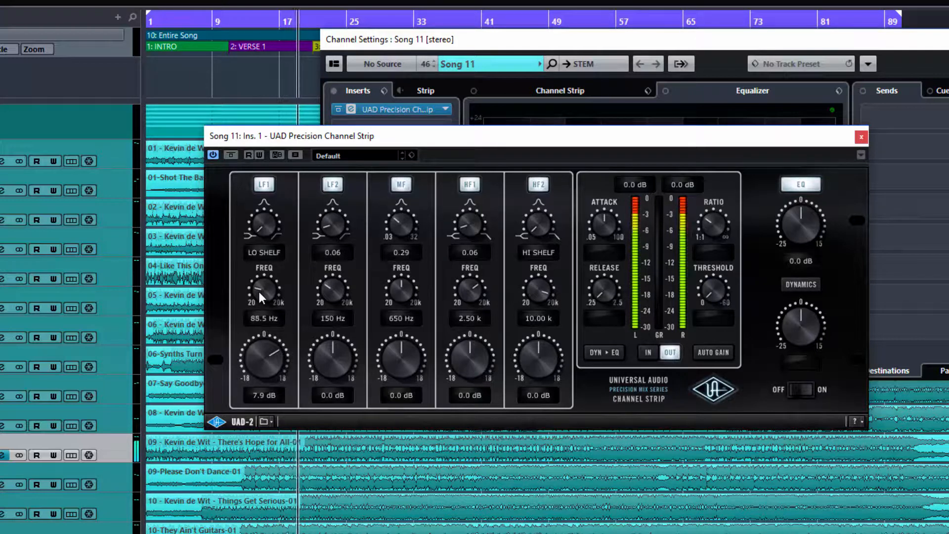
- Make LF1 a peaking band and sweep its Q up to 10.2, frequency and gain
left_click_drag(263, 352, 263, 349)
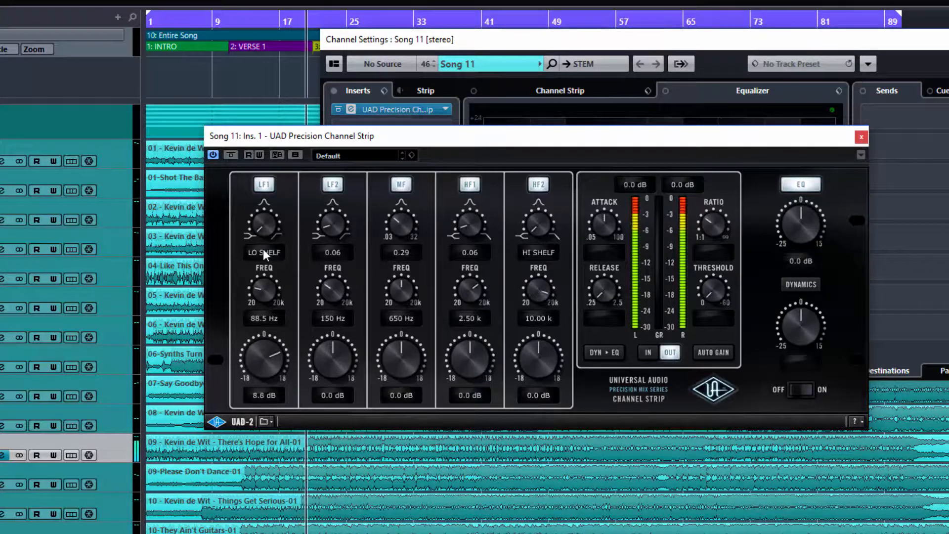
left_click_drag(258, 227, 246, 158)
left_click_drag(259, 223, 255, 163)
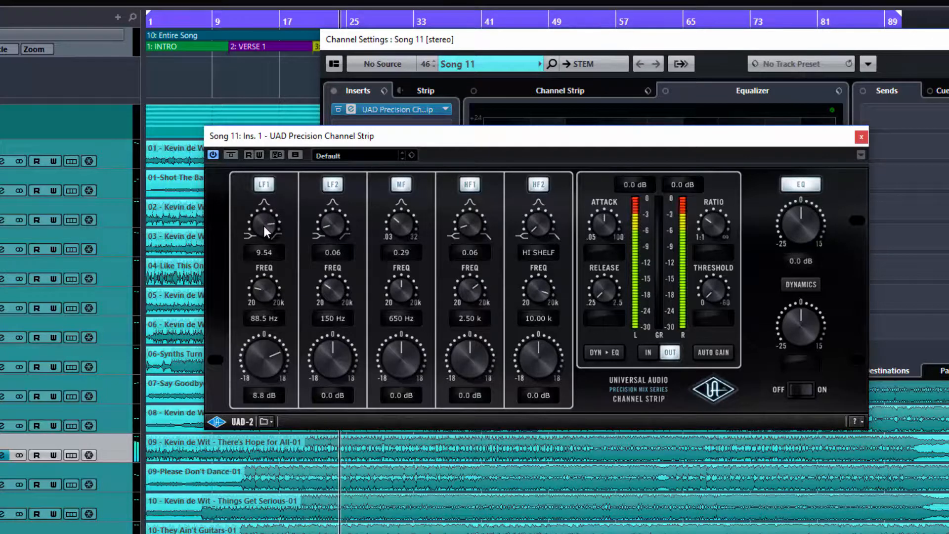
left_click_drag(263, 226, 253, 153)
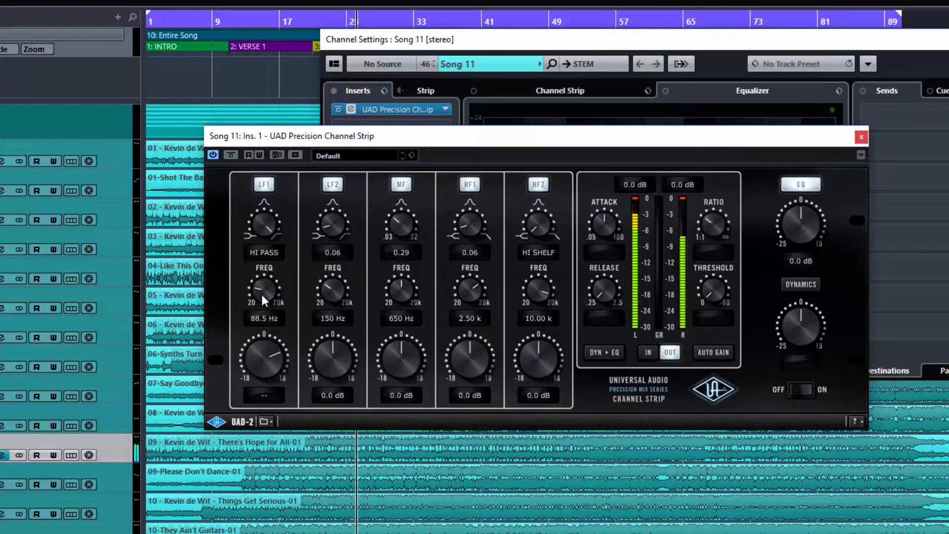
left_click_drag(261, 287, 268, 250)
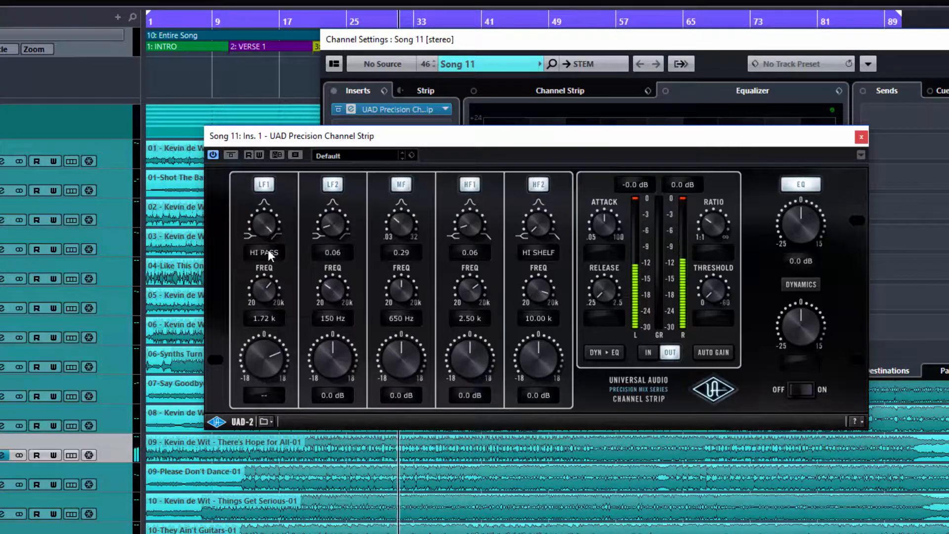
left_click_drag(258, 346, 262, 385)
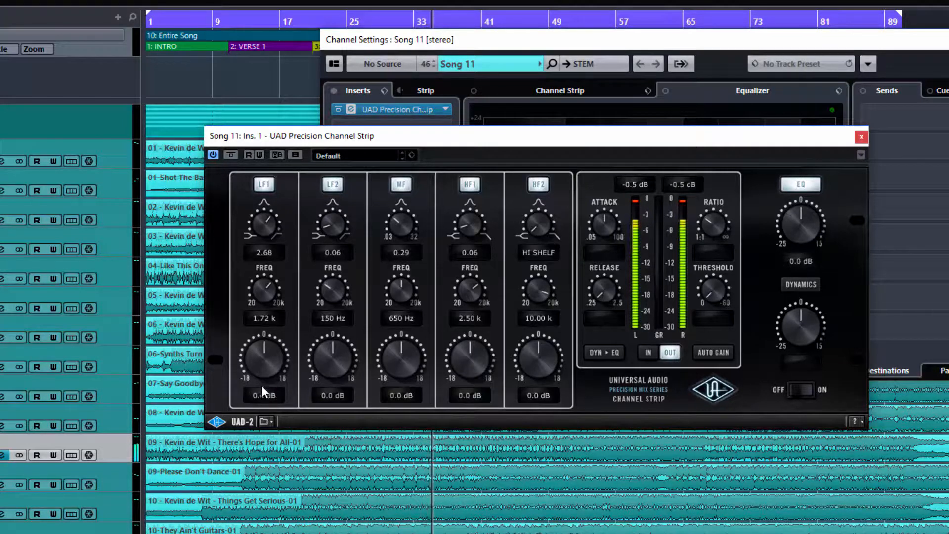
- Switch off LF1 and LF2, then set MF to 746 Hz with a 9.0 dB boost and Q 32.0
left_click(263, 185)
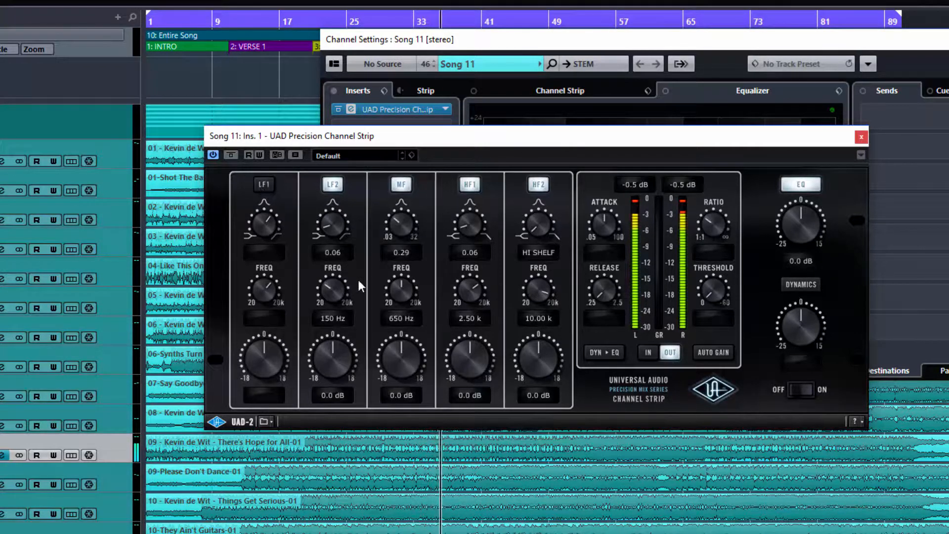
left_click(339, 182)
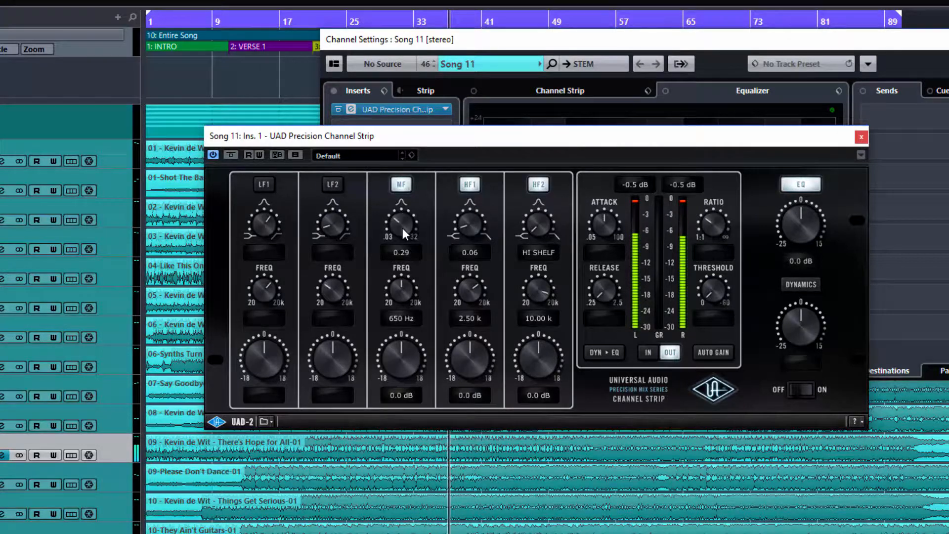
left_click_drag(394, 287, 394, 263)
mouse_move(397, 343)
left_mouse_down()
mouse_move(398, 261)
mouse_move(408, 358)
left_mouse_up()
left_click_drag(403, 318, 402, 306)
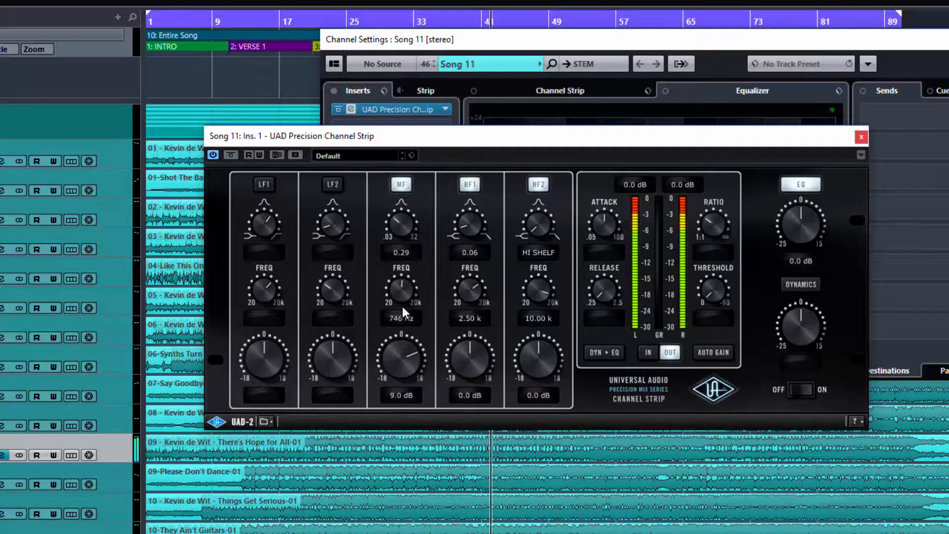
left_click_drag(389, 226, 398, 136)
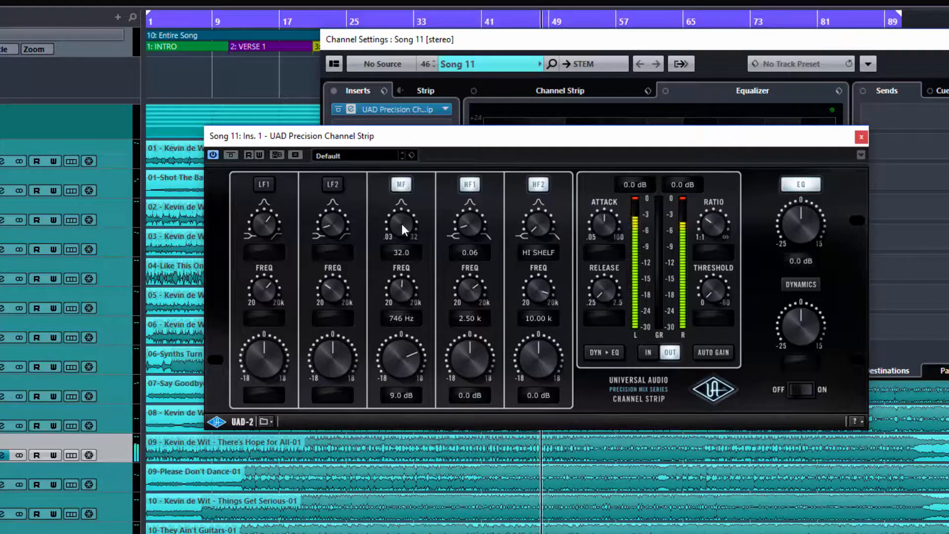
- Restart playback while sweeping the MF Q from 0.03 to its 32.0 maximum
key("space")
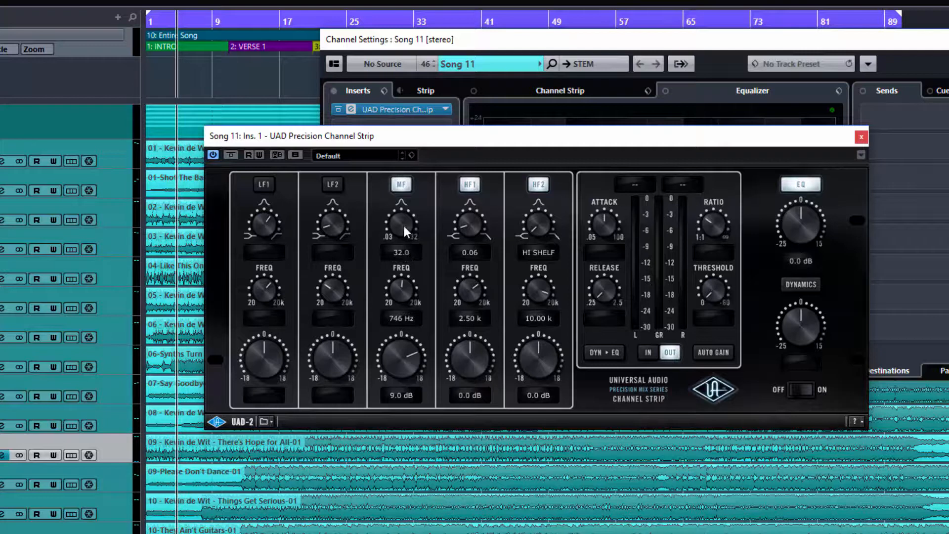
left_click_drag(403, 226, 392, 373)
left_click_drag(400, 225, 412, 79)
key("space")
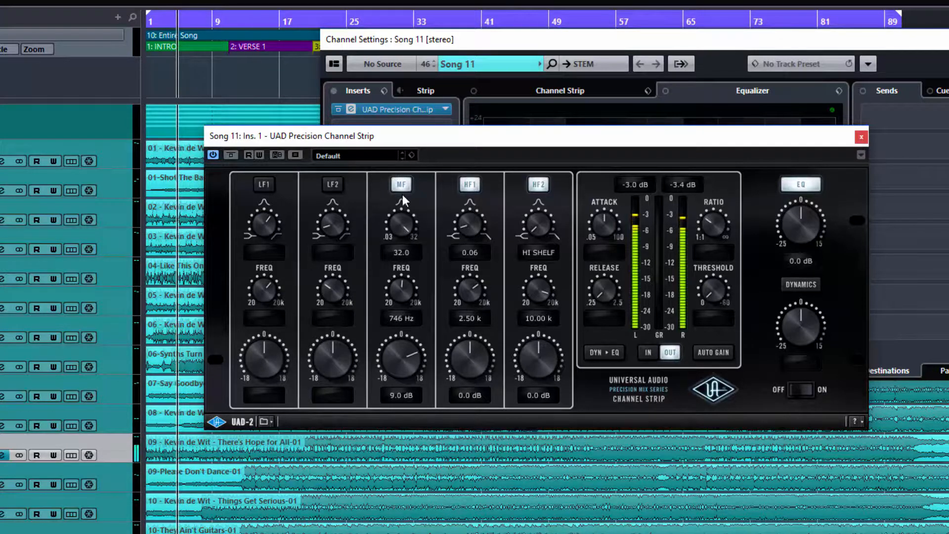
- Sweep MF gain, frequency and Q, settling at 607 Hz, Q 0.68 and 0.4 dB
left_click_drag(396, 360, 396, 352)
mouse_move(396, 295)
left_mouse_down()
mouse_move(402, 254)
mouse_move(407, 307)
left_mouse_up()
left_click_drag(399, 223, 415, 305)
left_click_drag(398, 223, 395, 275)
left_click_drag(397, 373, 397, 412)
left_click_drag(399, 358, 392, 430)
mouse_move(396, 229)
left_mouse_down()
mouse_move(396, 139)
mouse_move(403, 277)
mouse_move(403, 210)
left_mouse_up()
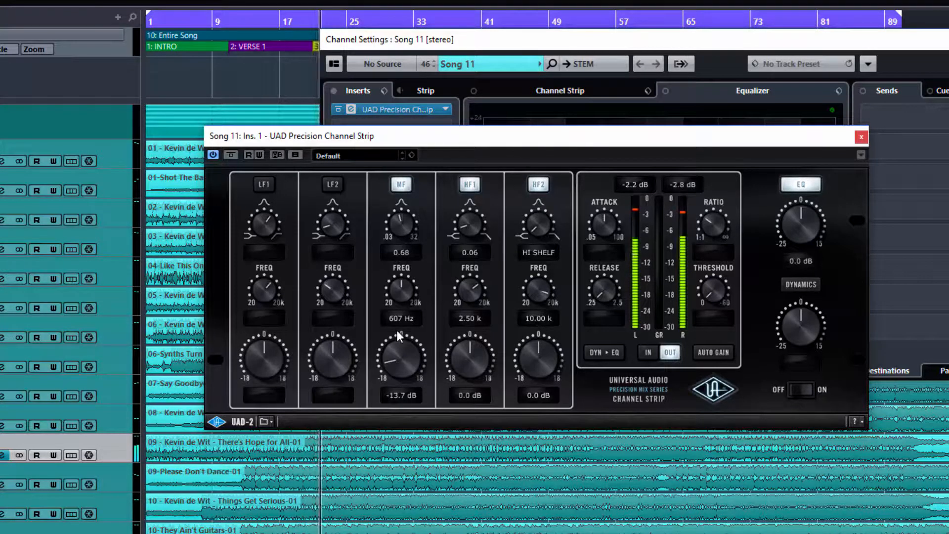
left_click_drag(398, 350, 401, 304)
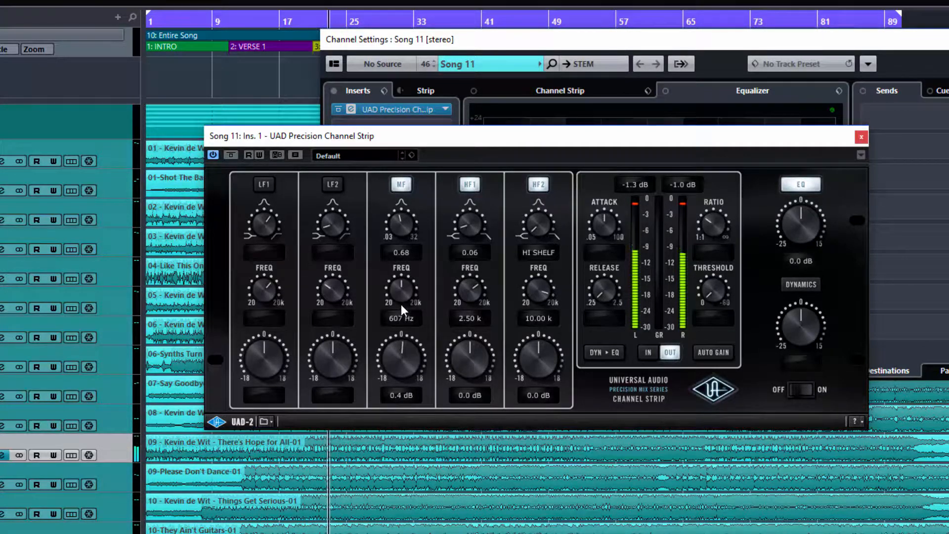
- Switch off MF and HF1, then sweep HF2 gain and frequency, landing at 3.20 k with a cut
left_click(401, 184)
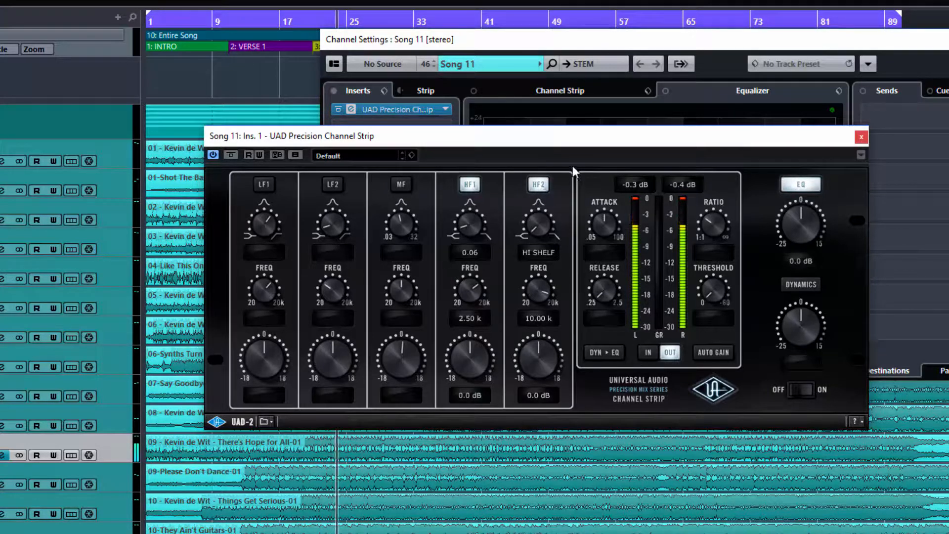
left_click(468, 184)
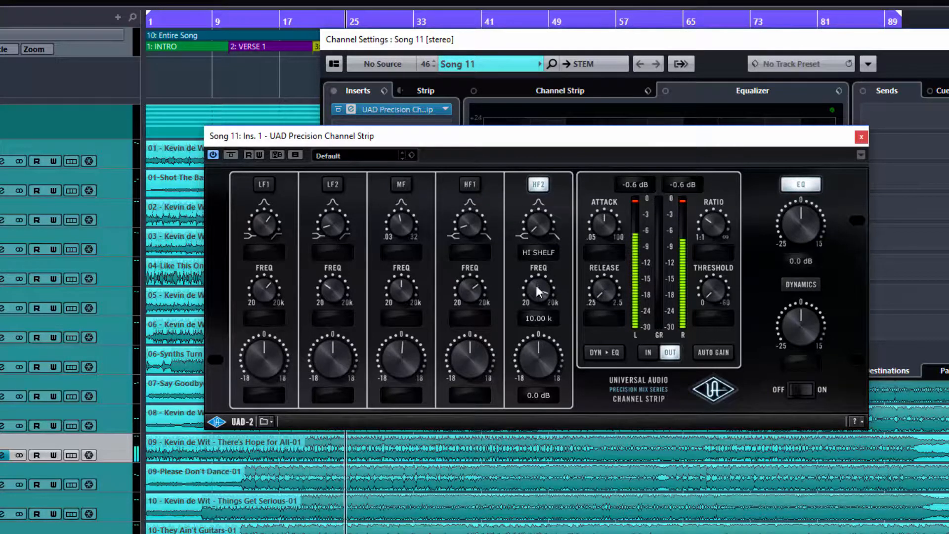
left_click_drag(543, 352, 541, 296)
left_click_drag(533, 230, 522, 32)
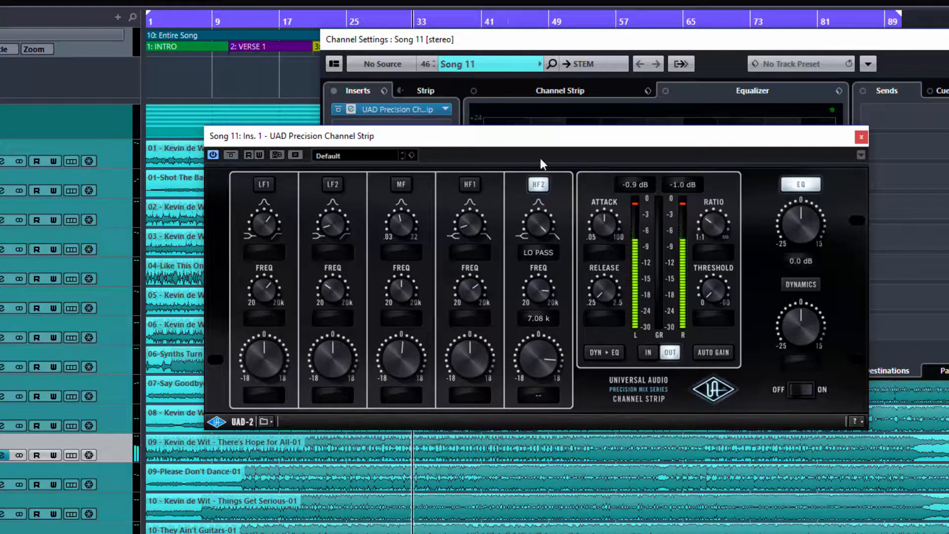
left_click_drag(538, 293, 534, 345)
left_click_drag(535, 301, 533, 272)
left_click_drag(536, 338, 539, 441)
- Turn HF2 from a bell into a high shelf and ease its cut to about -5 dB
left_click_drag(538, 219, 539, 267)
left_click_drag(540, 354, 539, 386)
left_click_drag(531, 200, 533, 256)
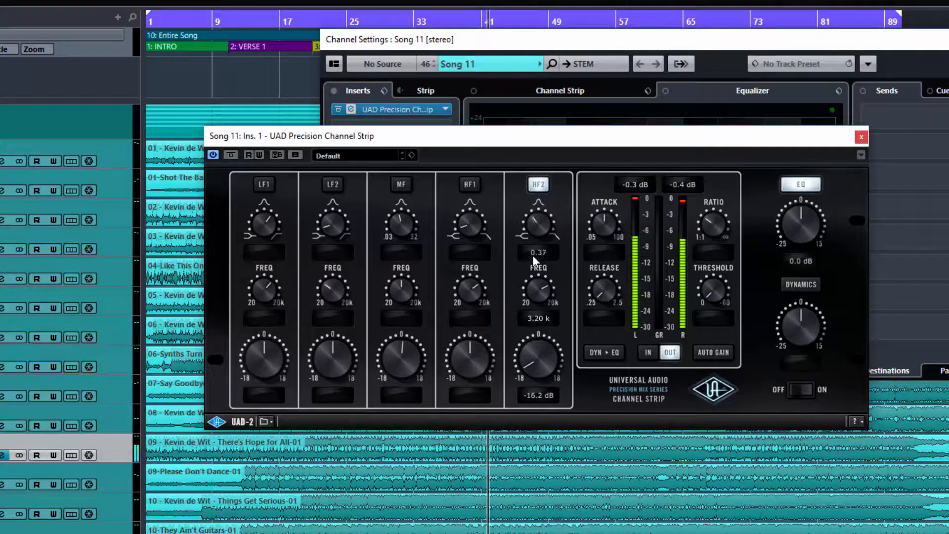
mouse_move(532, 299)
left_mouse_down()
mouse_move(527, 262)
mouse_move(536, 326)
mouse_move(536, 309)
left_mouse_up()
left_click_drag(535, 352, 534, 272)
- Compare HF2 bypassed and active, then boost the HF2 high shelf to 9.2 dB
left_click_drag(536, 346, 539, 330)
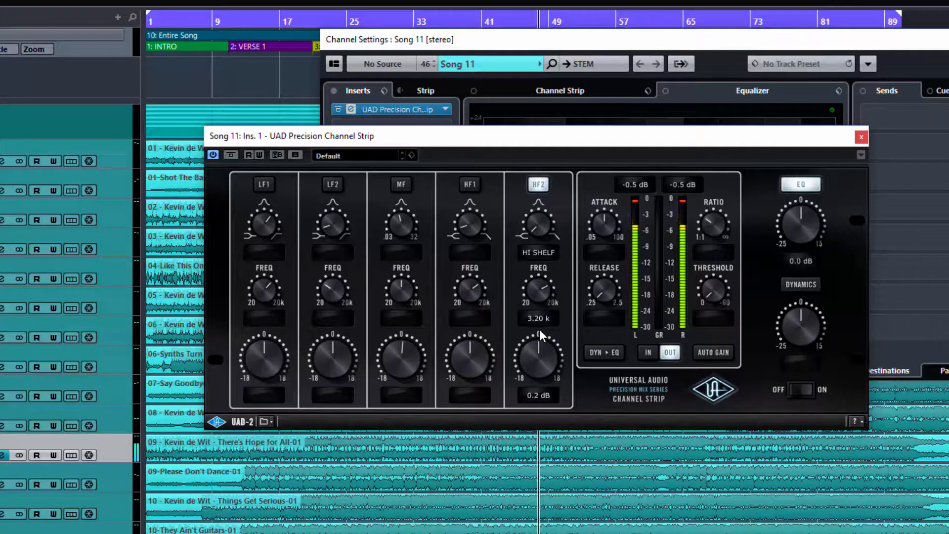
left_click(540, 186)
left_click(540, 188)
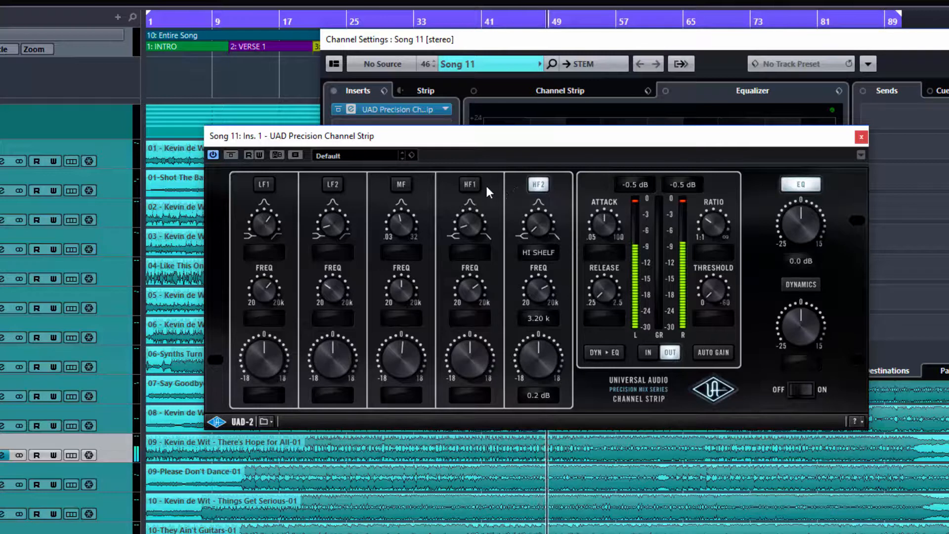
left_click_drag(540, 365, 540, 331)
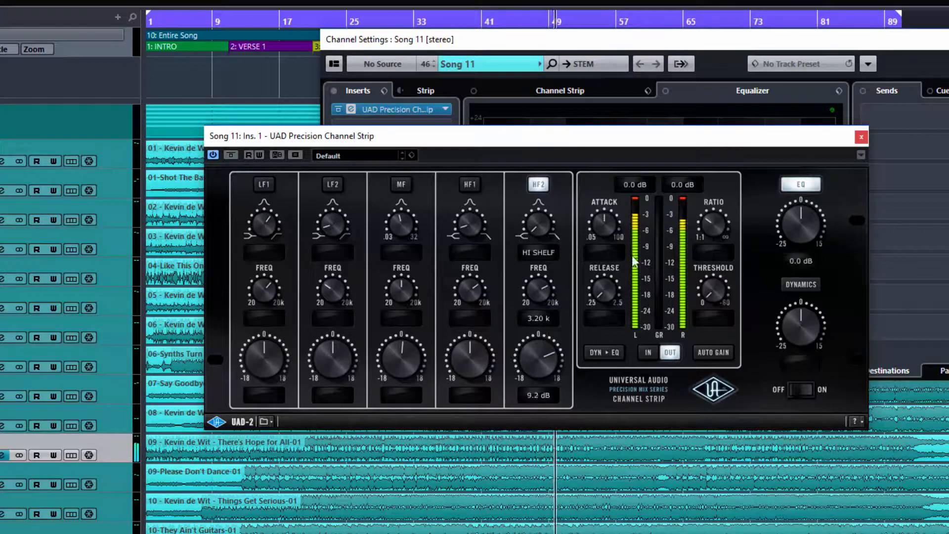
- Compare with EQ bypassed, lower the EQ output gain, leave EQ off and stop playback
left_click(801, 183)
left_click(800, 182)
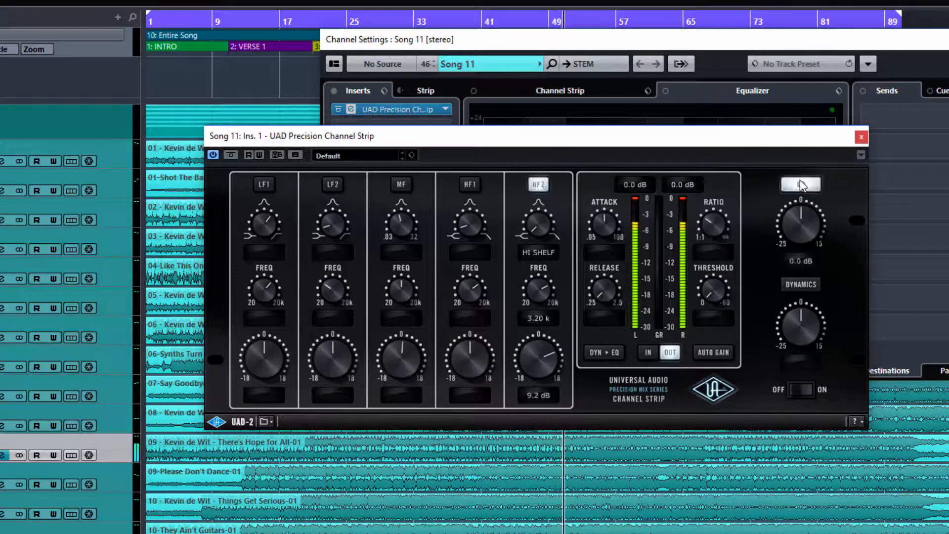
left_click_drag(801, 201, 801, 270)
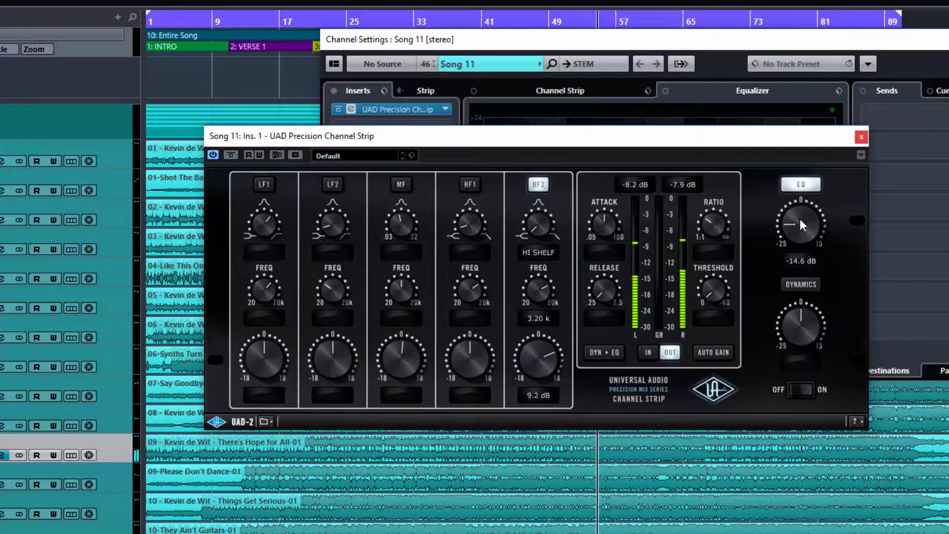
left_click(802, 184)
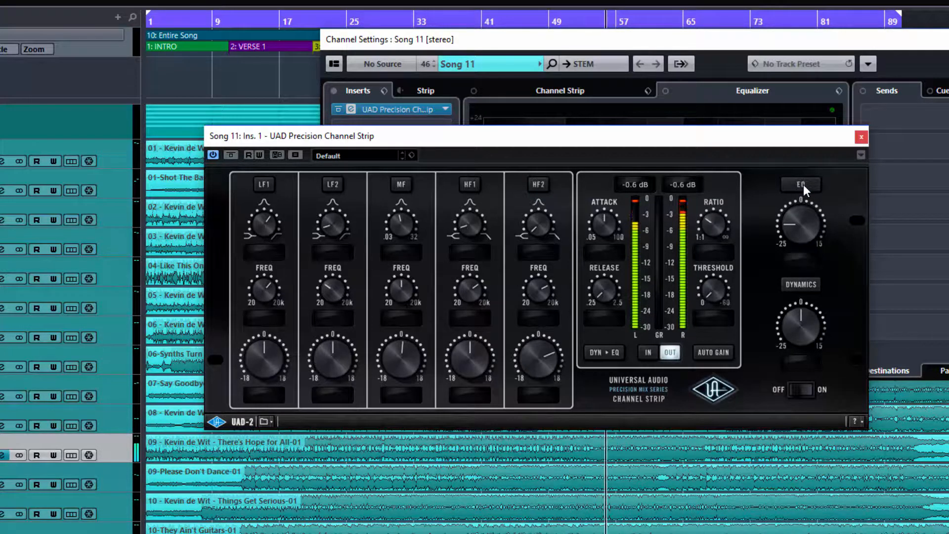
key("space")
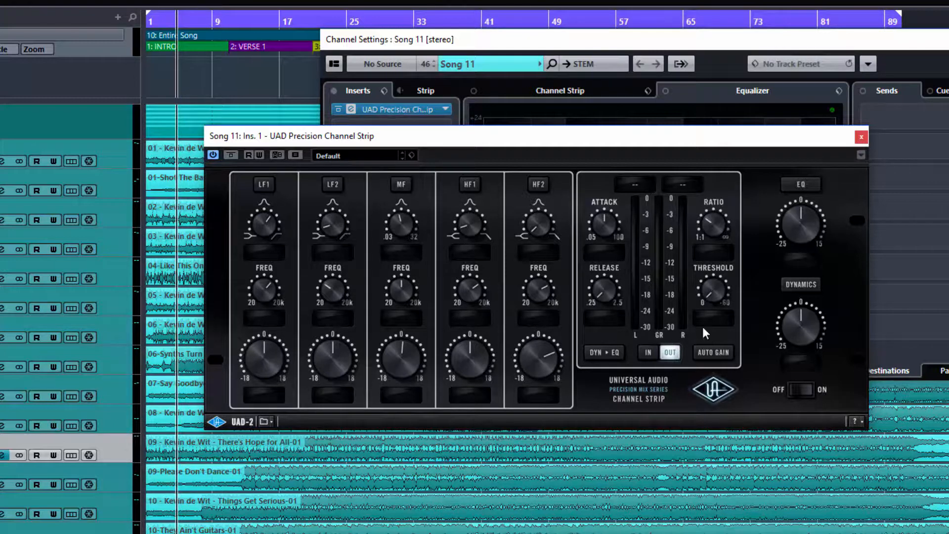
- Enable the compressor and flip the meter to IN, then back to OUT
left_click(803, 288)
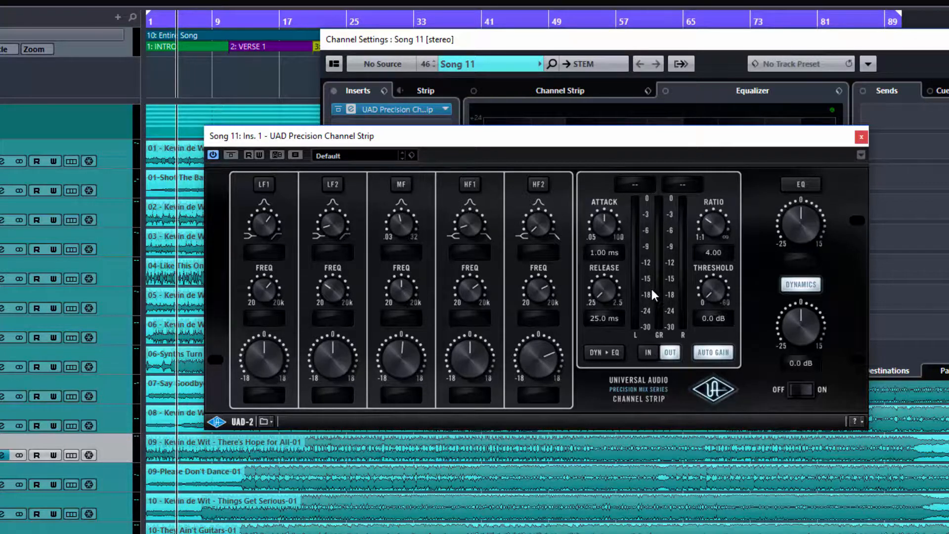
left_click(647, 353)
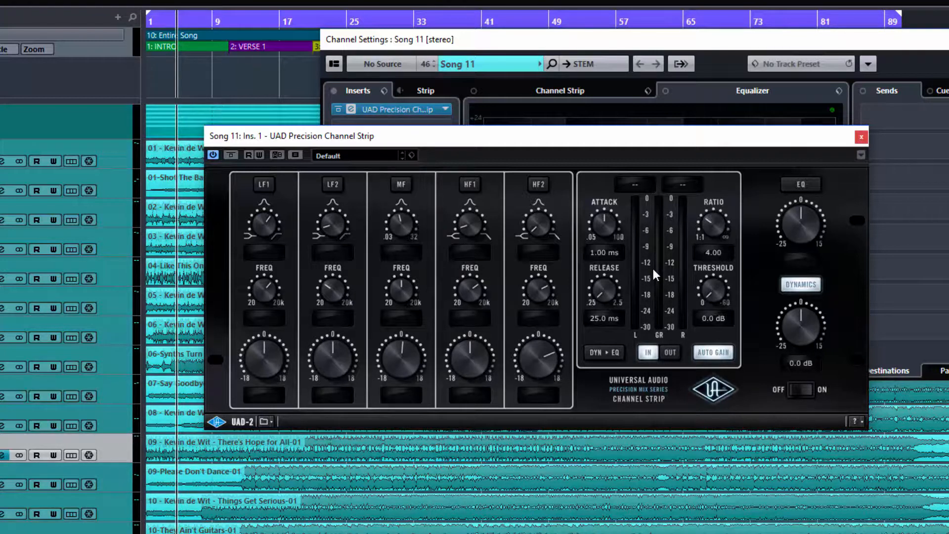
left_click(668, 353)
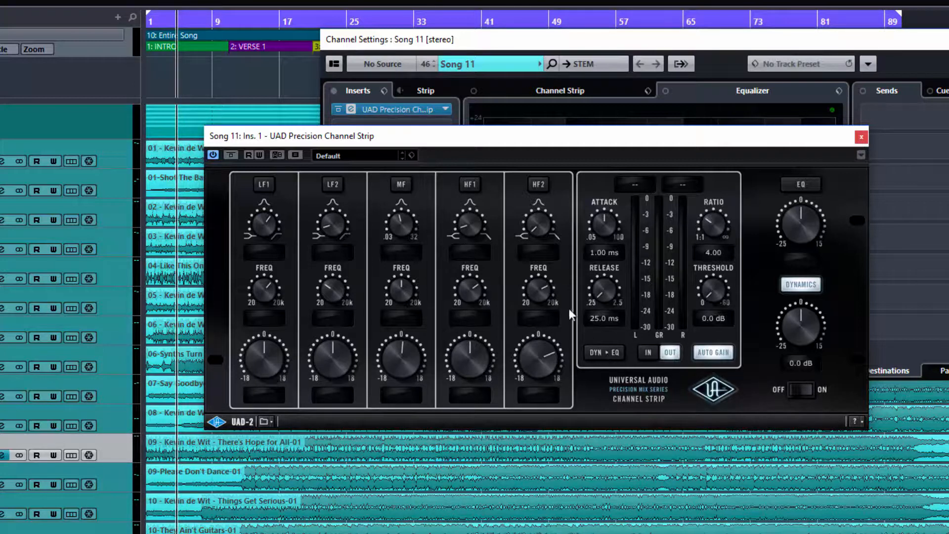
left_click(802, 185)
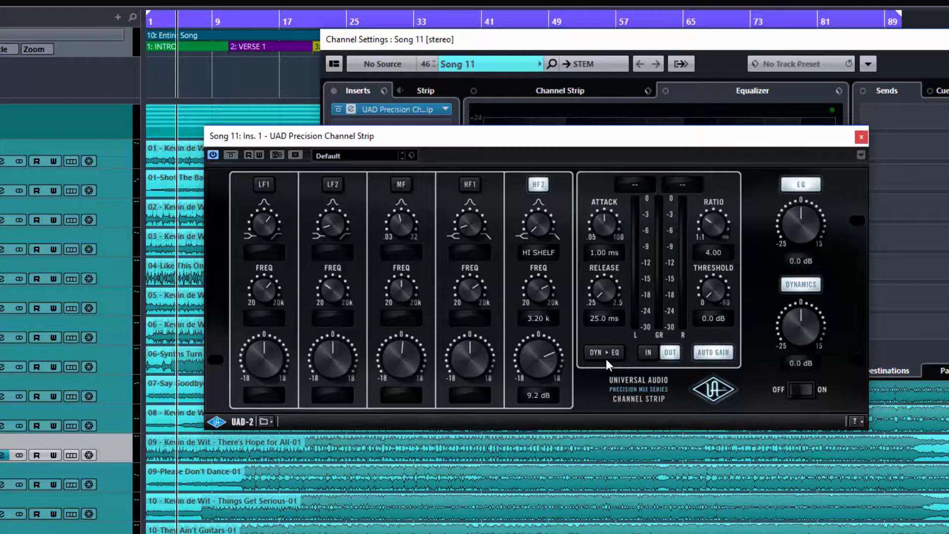
left_click(801, 185)
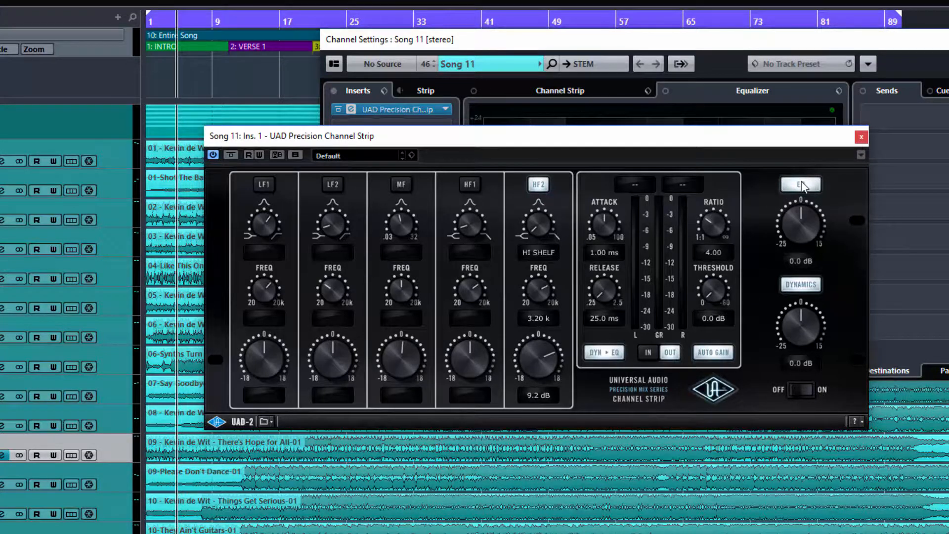
left_click(800, 185)
left_click(802, 185)
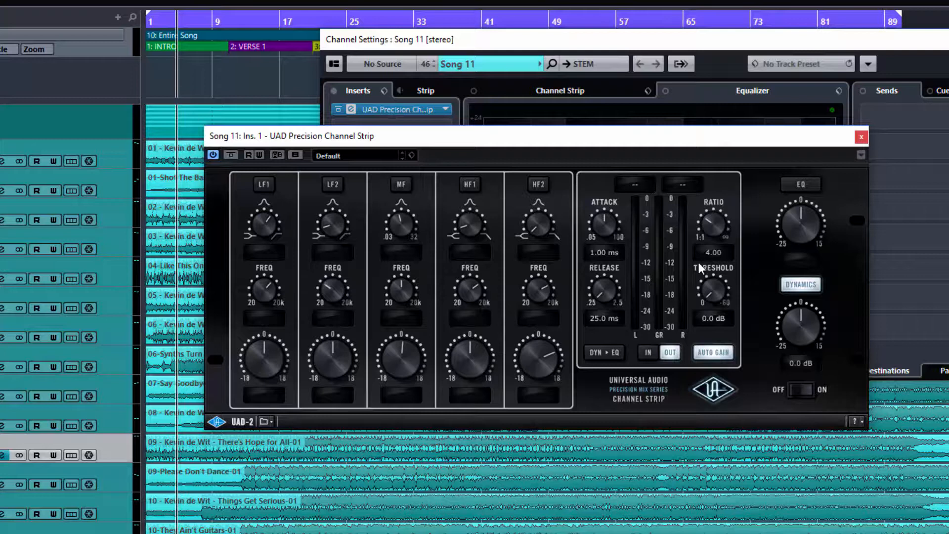
- Play the song, set the compressor threshold to -14.7 dB and sweep attack from 0.05 to 100 ms
key("space")
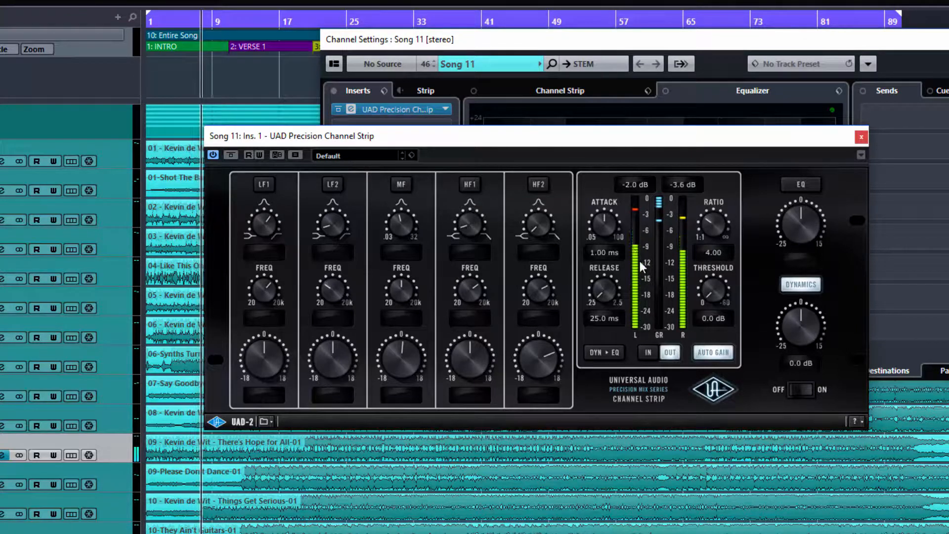
left_click_drag(713, 296, 709, 256)
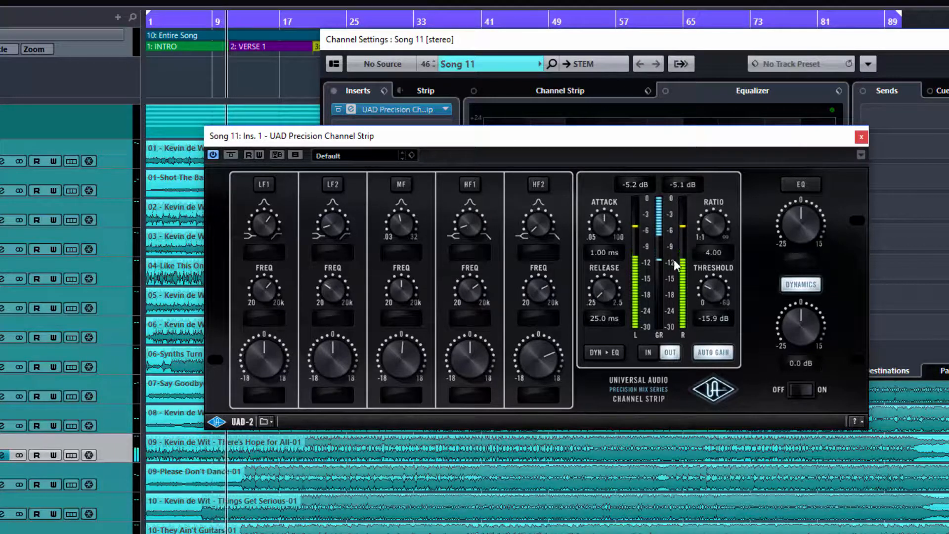
left_click_drag(717, 290, 716, 292)
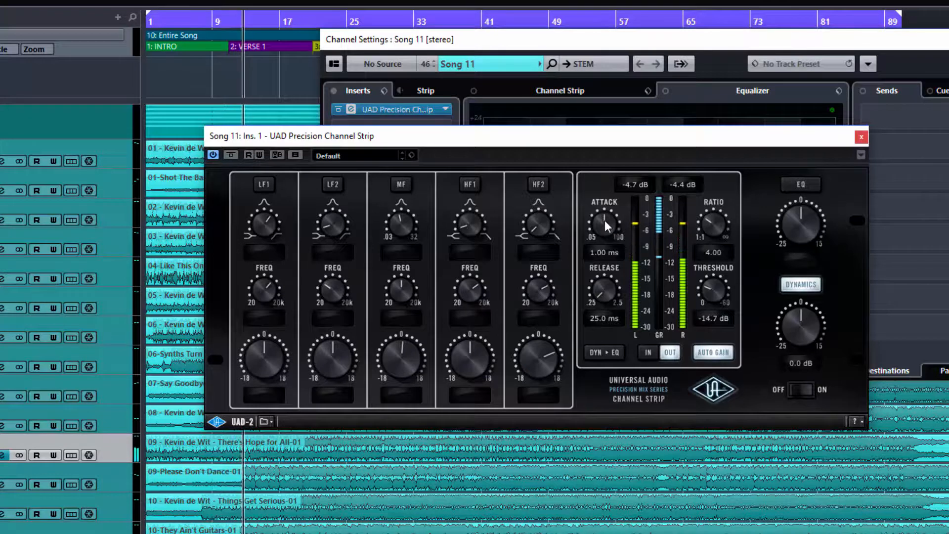
left_click_drag(606, 219, 598, 308)
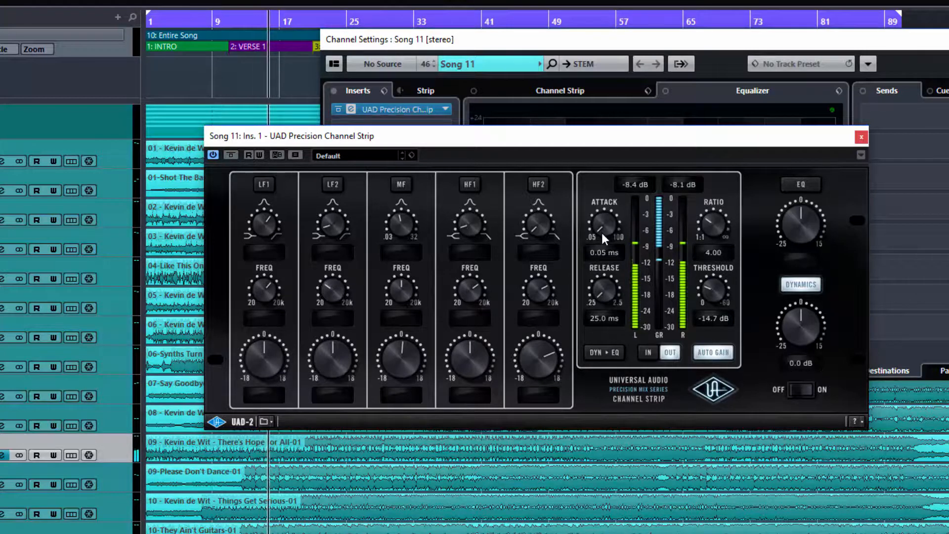
left_click_drag(602, 233, 613, 75)
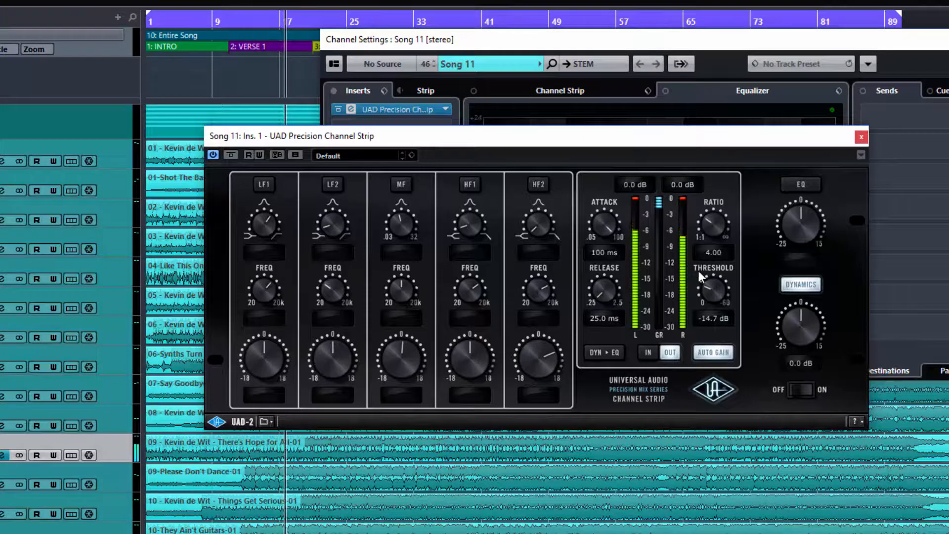
- Toggle AUTO GAIN off and on, settle release near 256 ms, and return attack to 0.05 ms
left_click(704, 353)
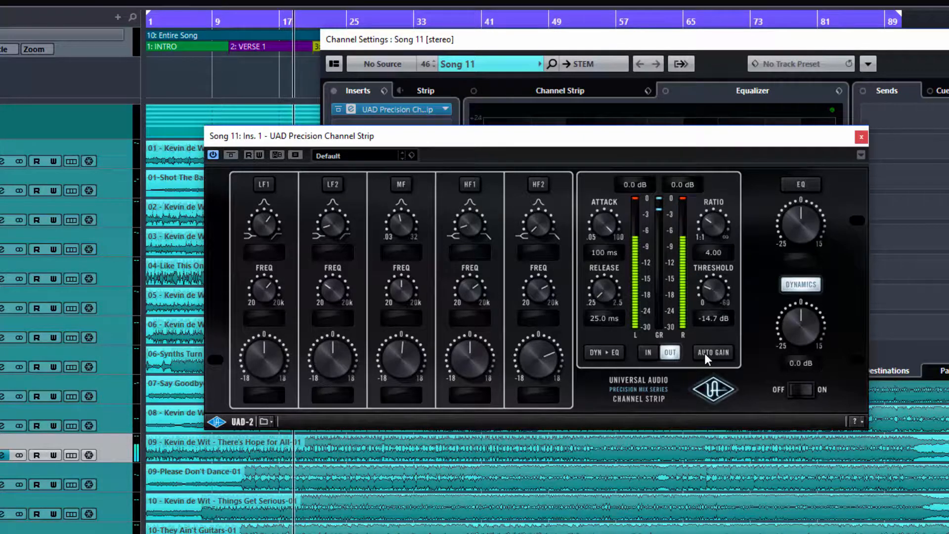
left_click(712, 352)
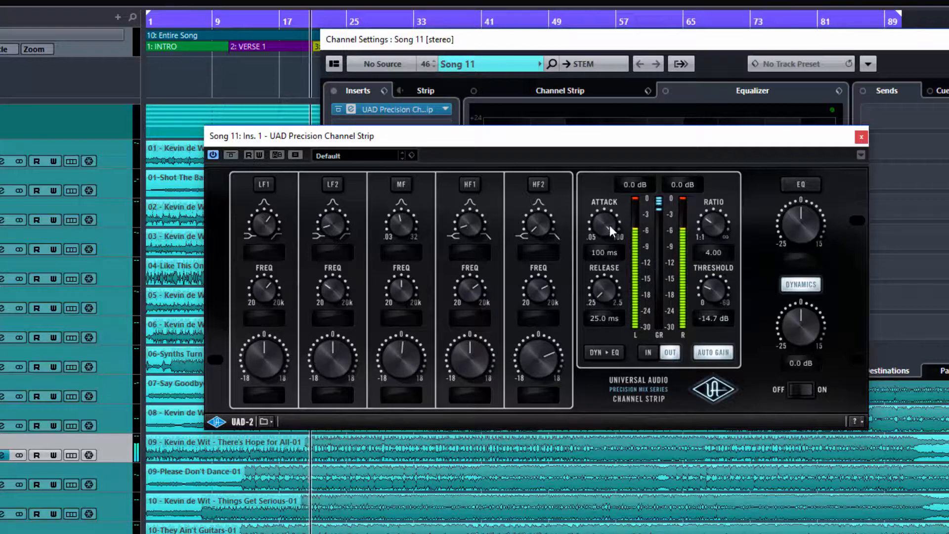
left_click_drag(600, 292, 606, 131)
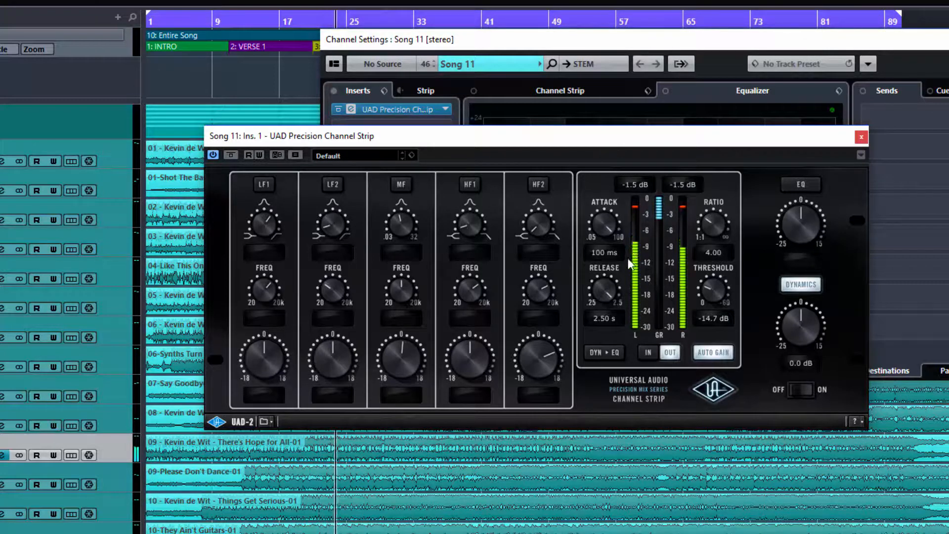
left_click_drag(605, 285, 595, 345)
left_click_drag(601, 225, 626, 279)
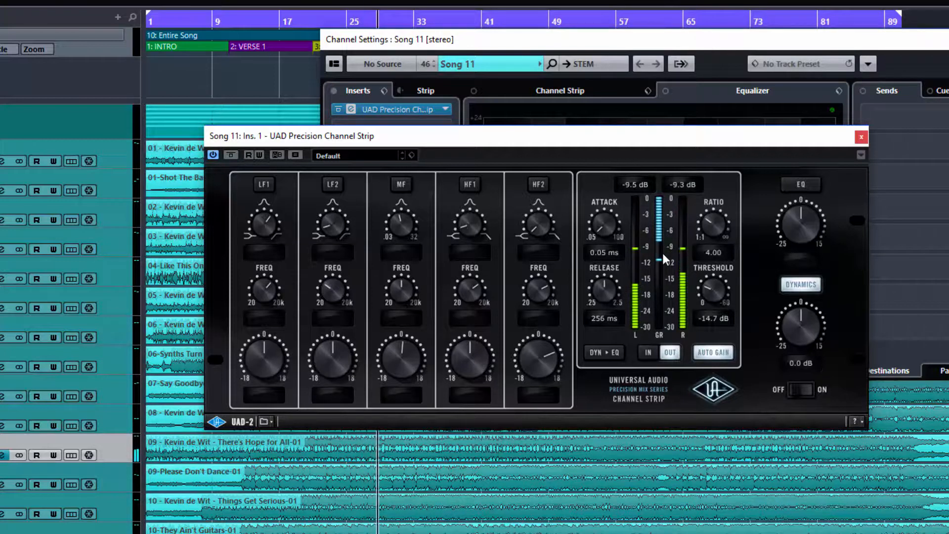
- Stop playback, leaving the compressor at -14.7 dB threshold, 0.05 ms attack and 256 ms release
key("space")
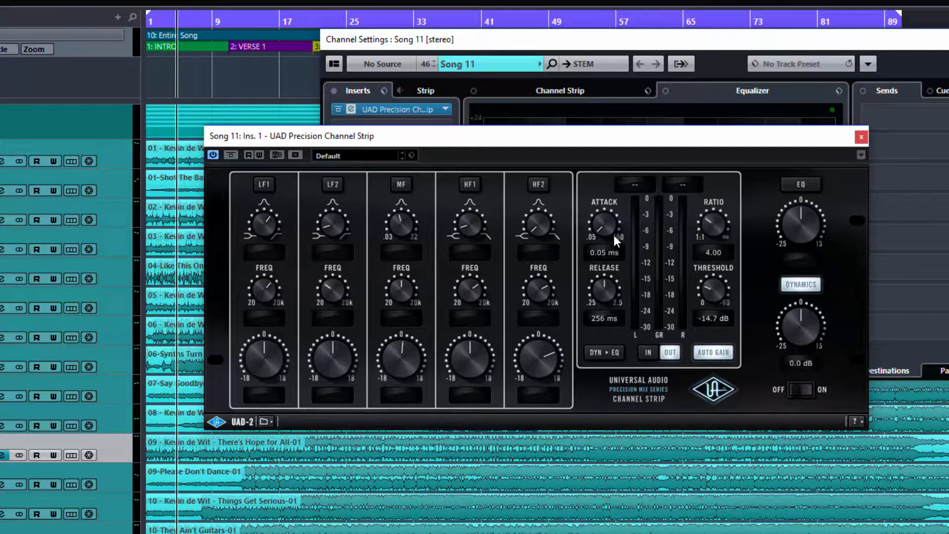
- Replay the song and sweep release and attack, ending at -9.0 dB threshold, 10.0 ms attack, ~40 ms release
key("space")
left_click_drag(605, 287, 584, 367)
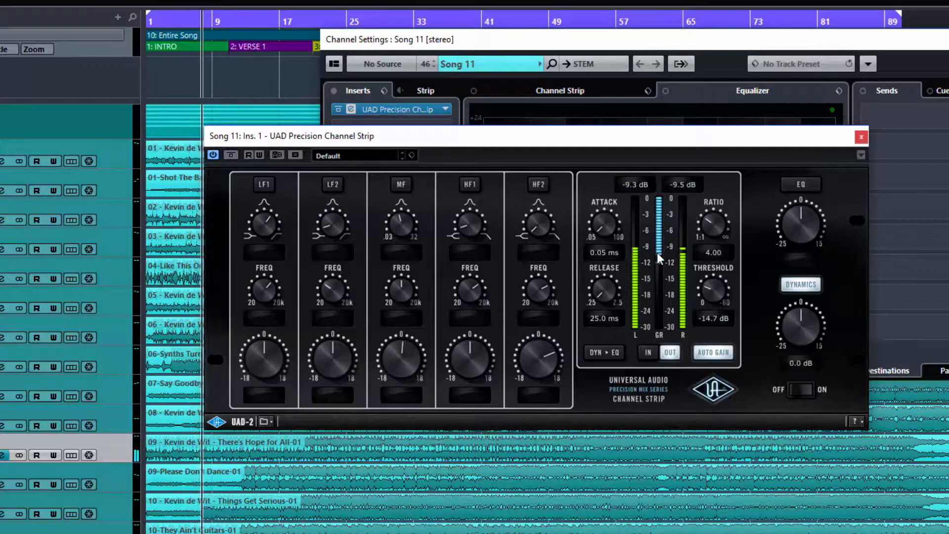
left_click_drag(605, 299, 600, 219)
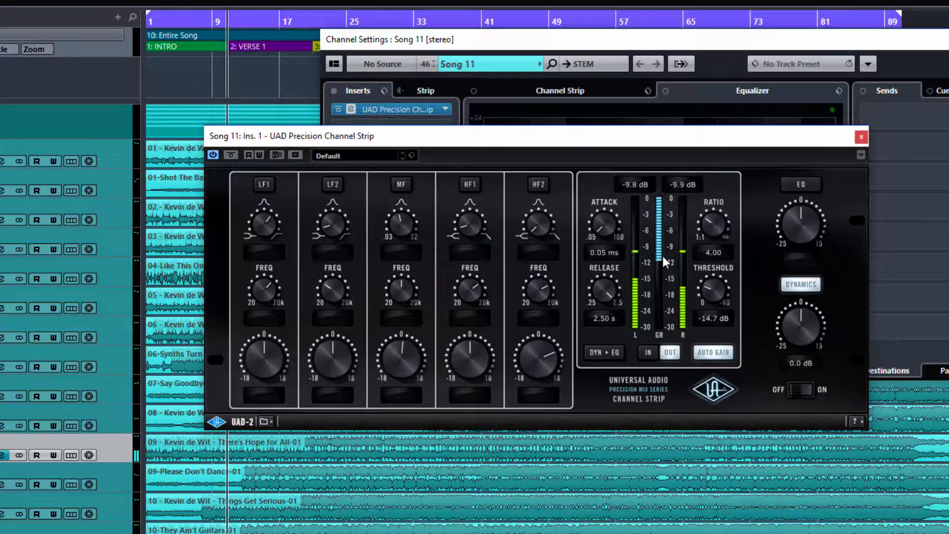
left_click_drag(712, 284, 709, 296)
left_click_drag(600, 280, 598, 343)
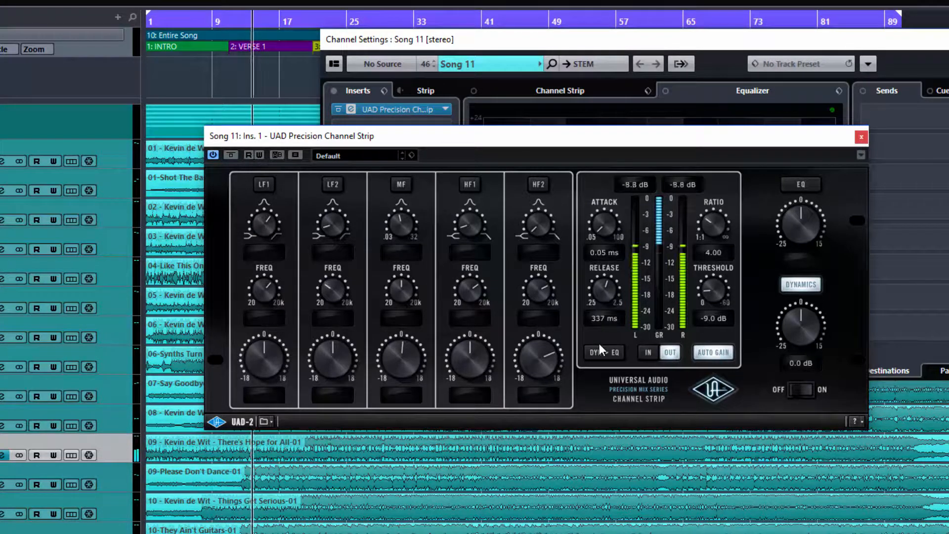
left_click_drag(603, 286, 603, 322)
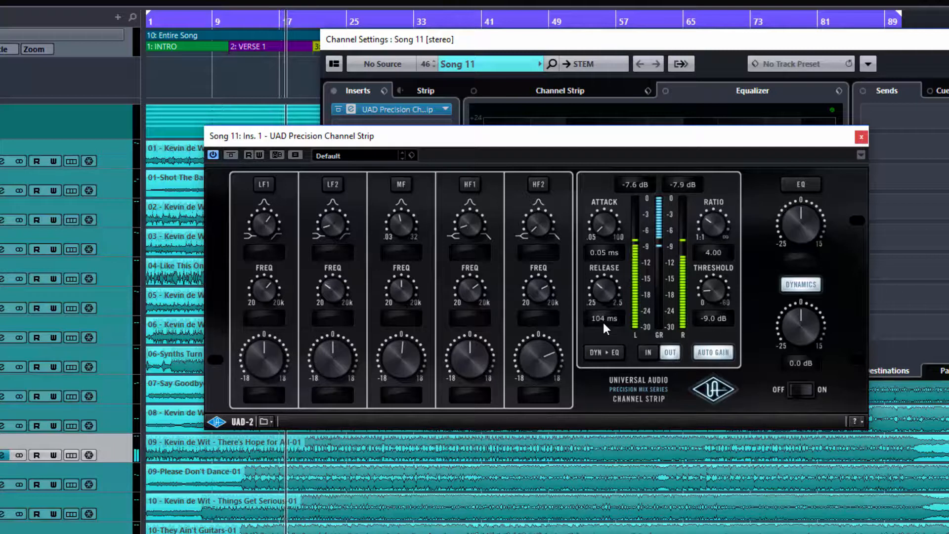
left_click_drag(598, 226, 588, 72)
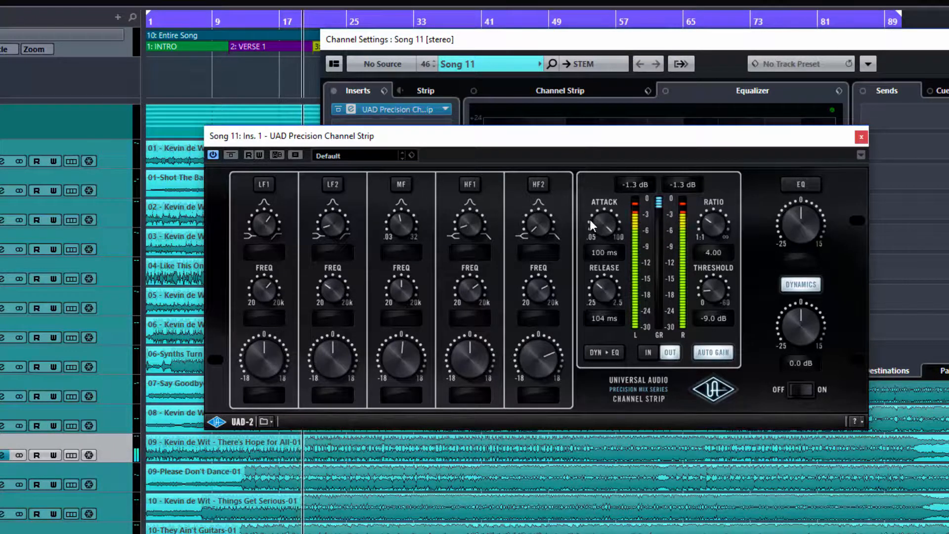
left_click_drag(597, 223, 603, 262)
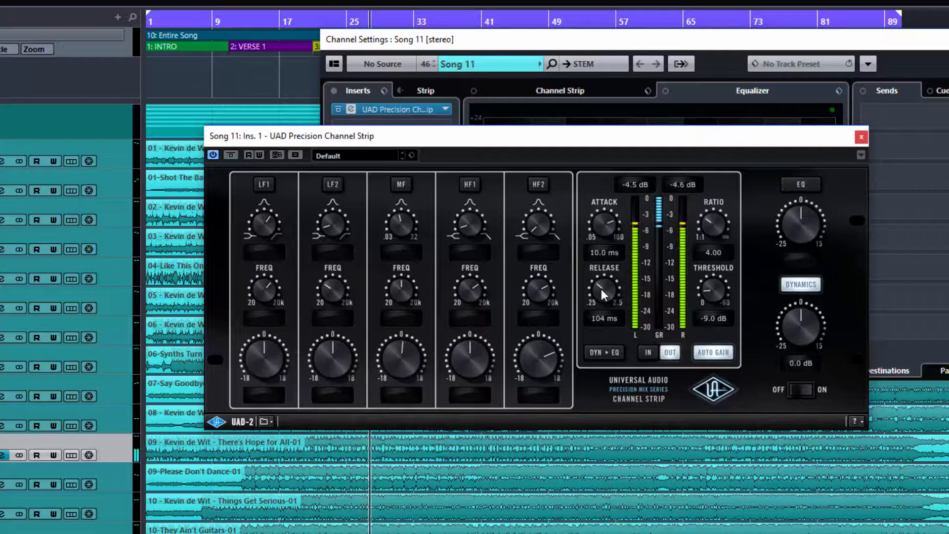
left_click_drag(601, 288, 599, 314)
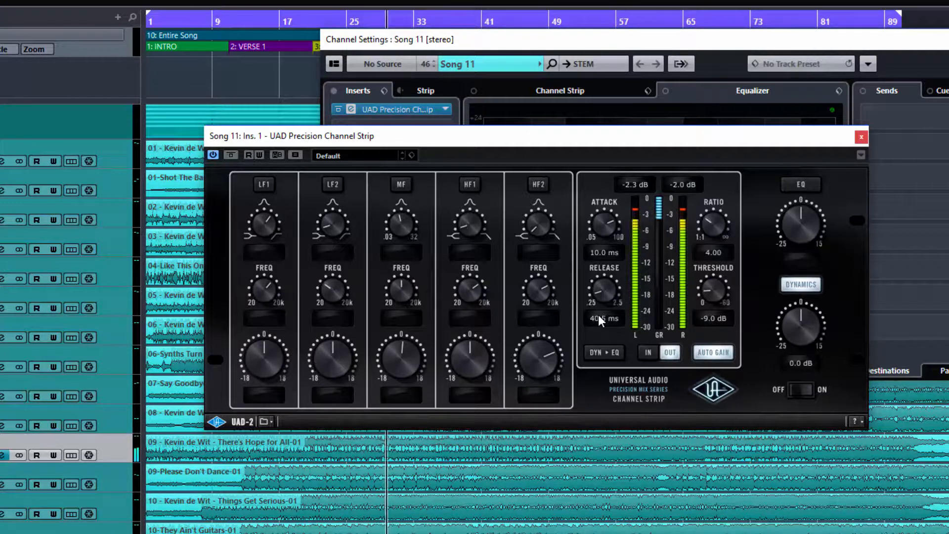
- Sweep the compressor ratio down to 1.00 and up to INF, then stop playback
left_click_drag(711, 222, 707, 277)
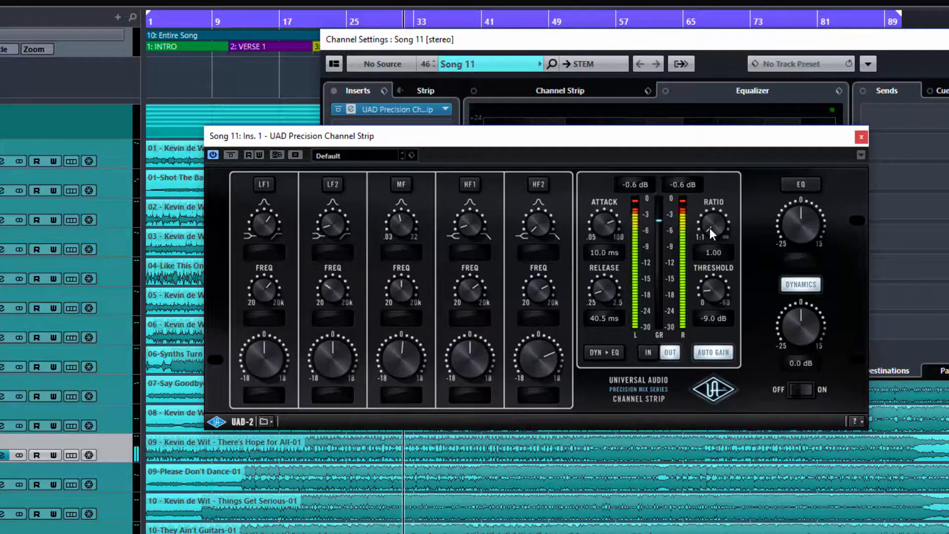
left_click_drag(710, 230, 713, 203)
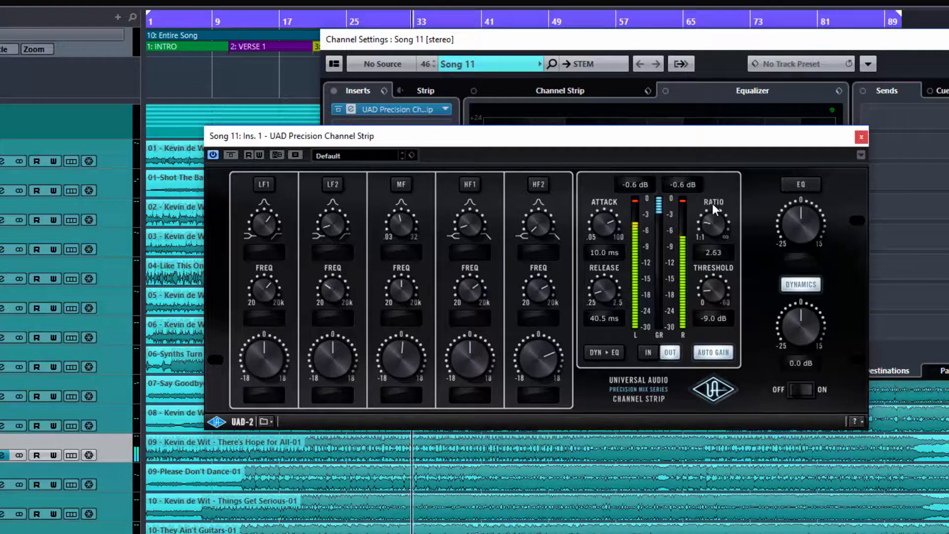
left_click_drag(714, 214, 749, 82)
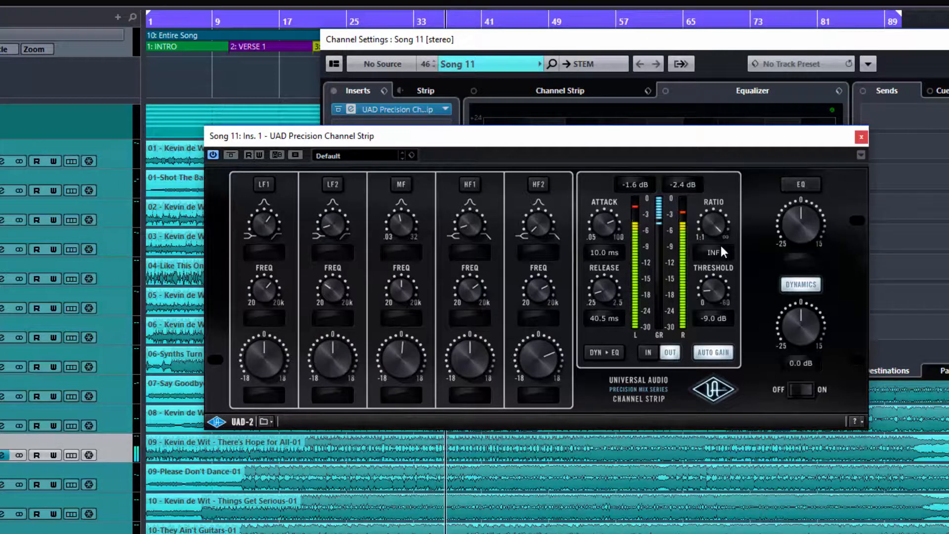
key("space")
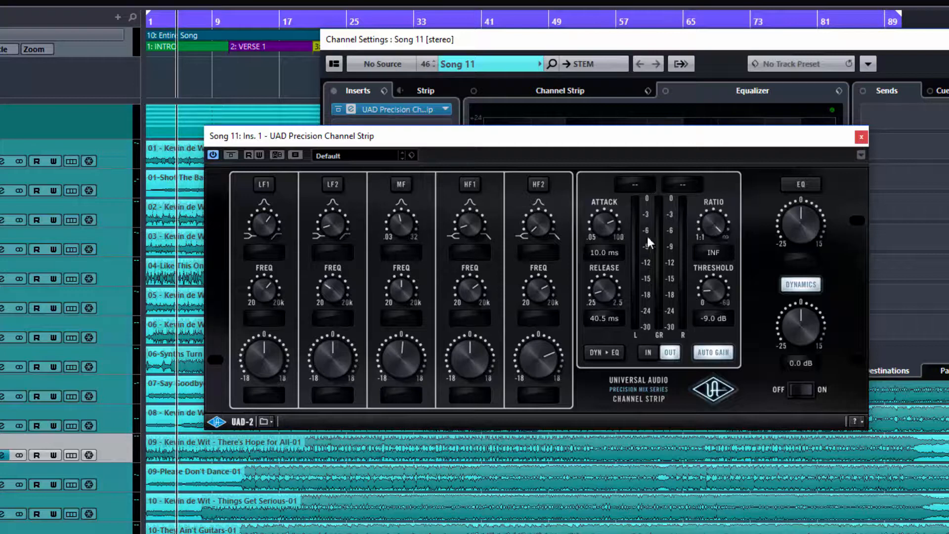
- While playing, set threshold to -13.5 dB, release to 25.0 ms and attack to 0.05 ms, then stop
key("space")
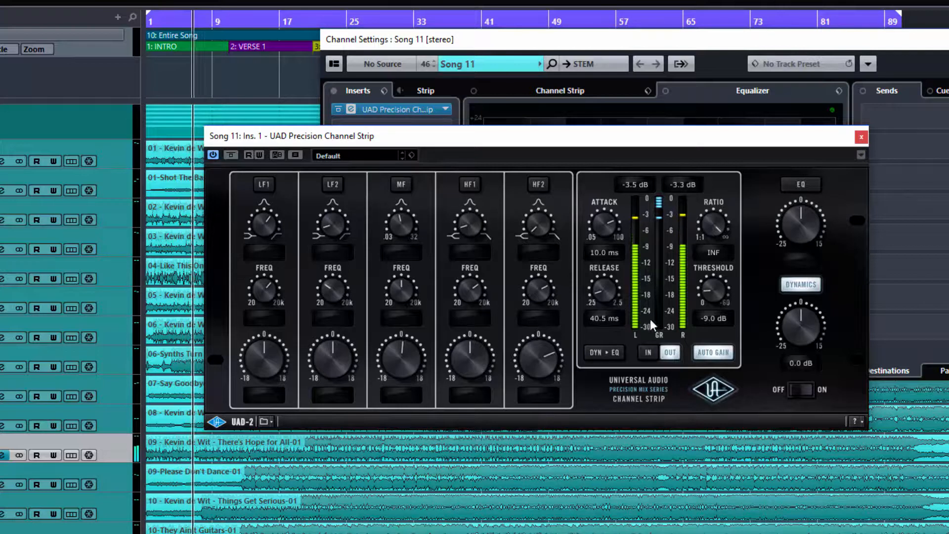
left_click_drag(712, 286, 715, 241)
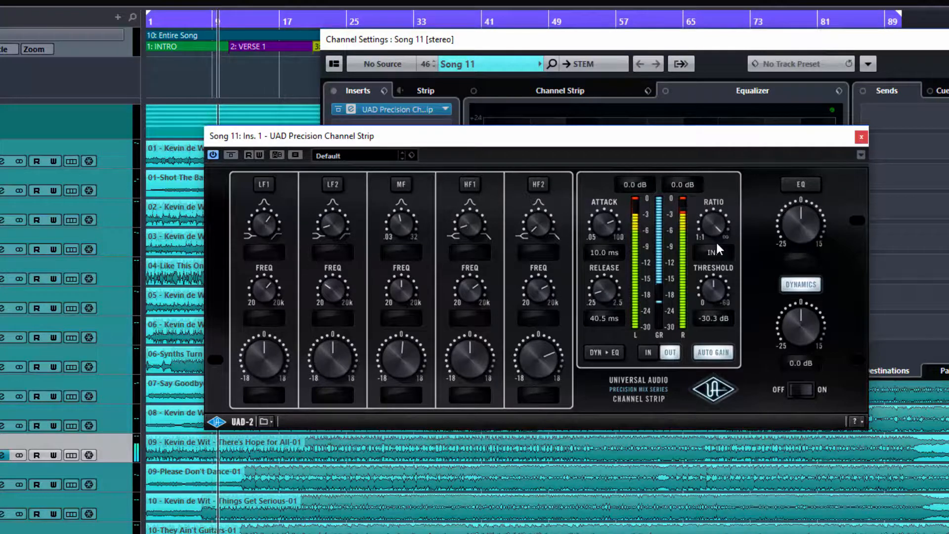
mouse_move(605, 279)
left_mouse_down()
mouse_move(596, 257)
mouse_move(598, 295)
left_mouse_up()
left_click_drag(603, 218, 586, 351)
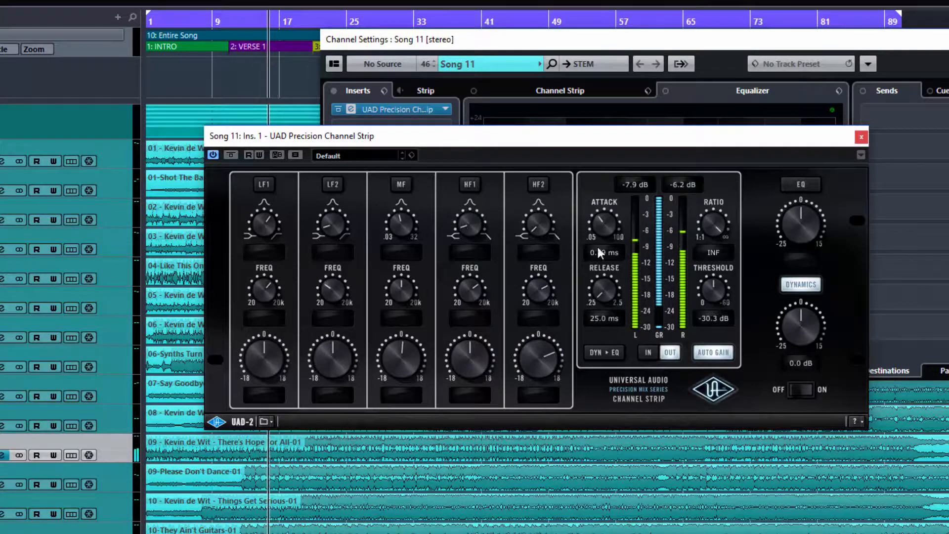
left_click_drag(605, 234, 610, 272)
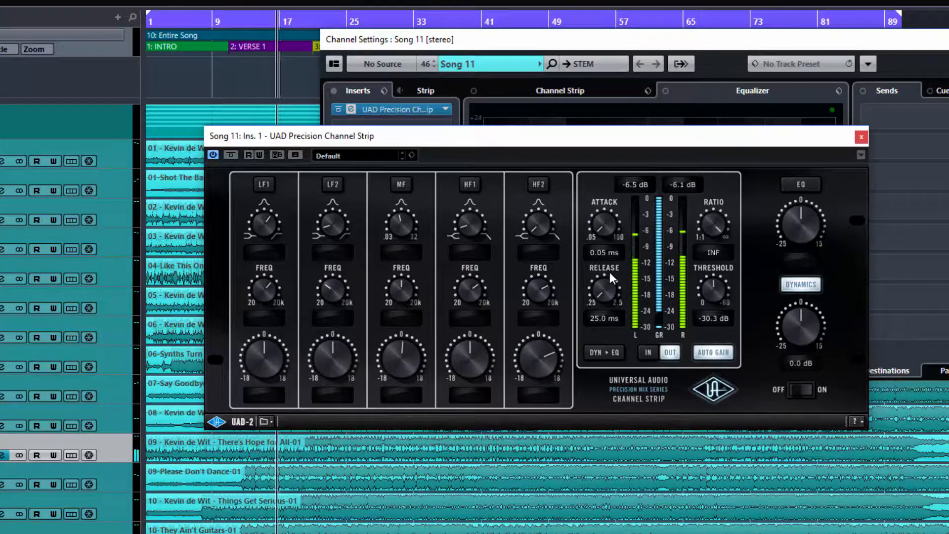
left_click_drag(715, 295, 714, 314)
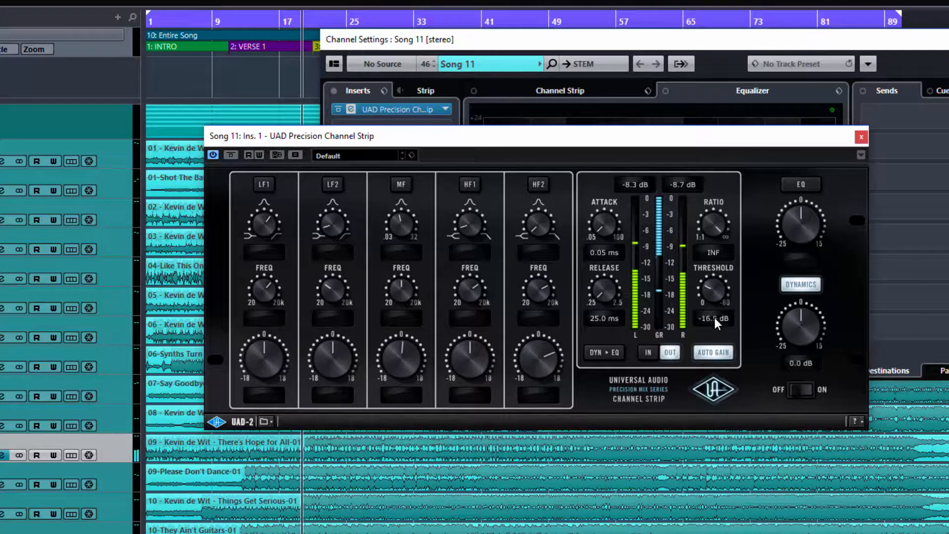
left_click_drag(714, 319, 711, 289)
key("space")
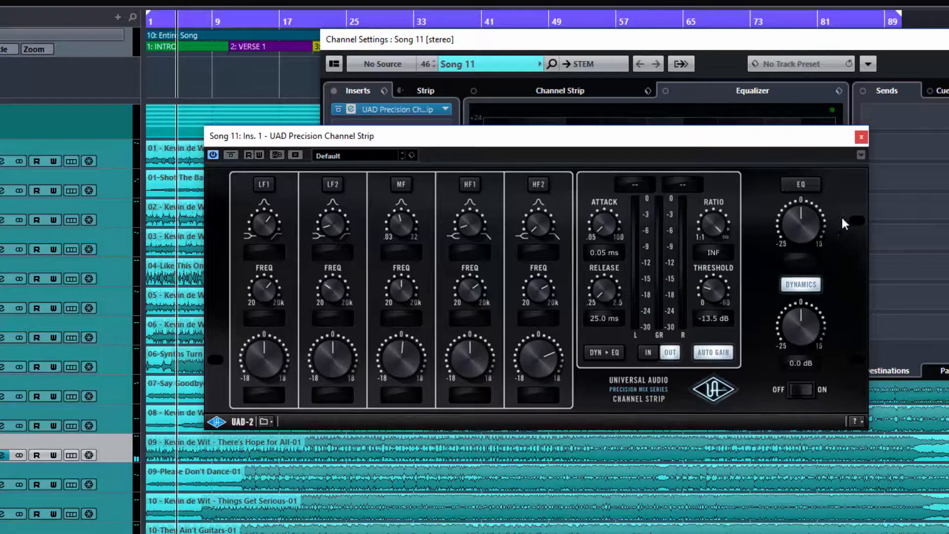
- Enable the EQ, switch off HF2, and turn LF1 on as a high-pass filter
left_click(814, 186)
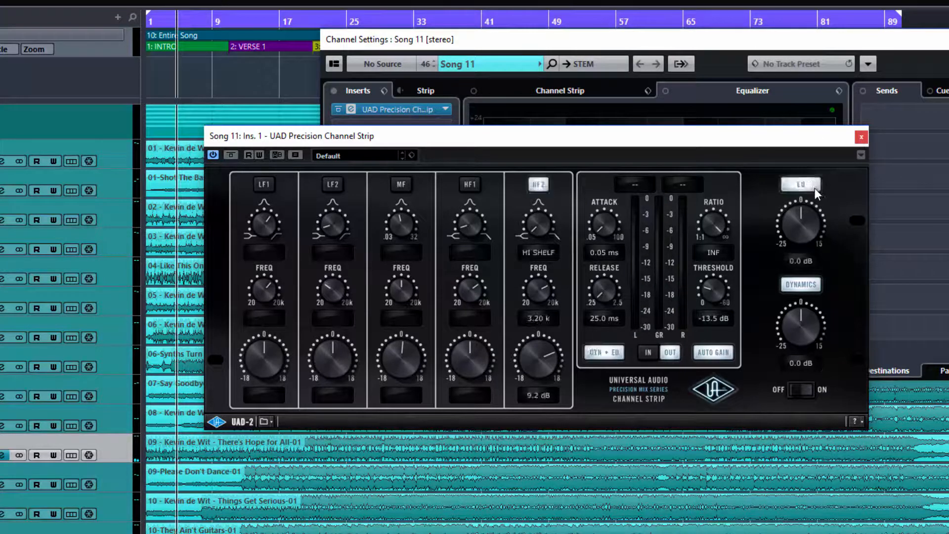
left_click(528, 184)
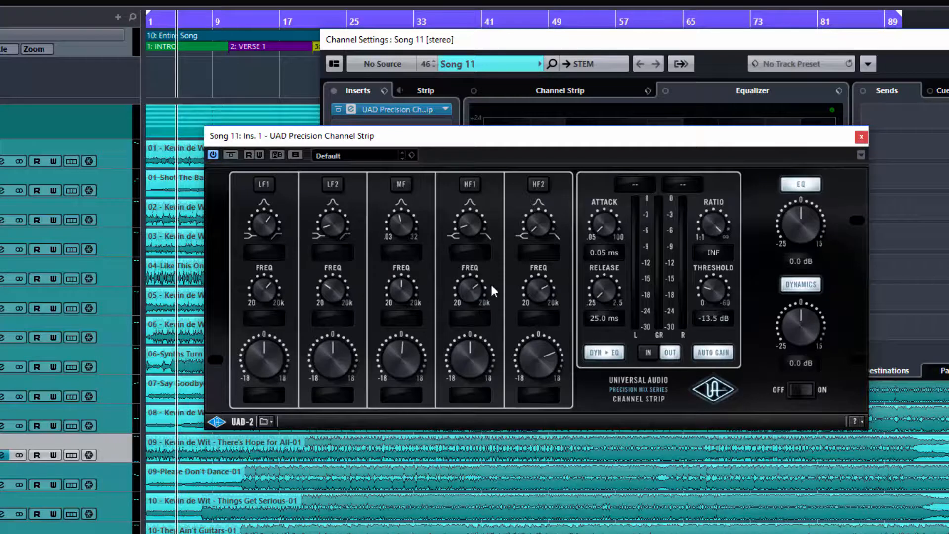
left_click(263, 185)
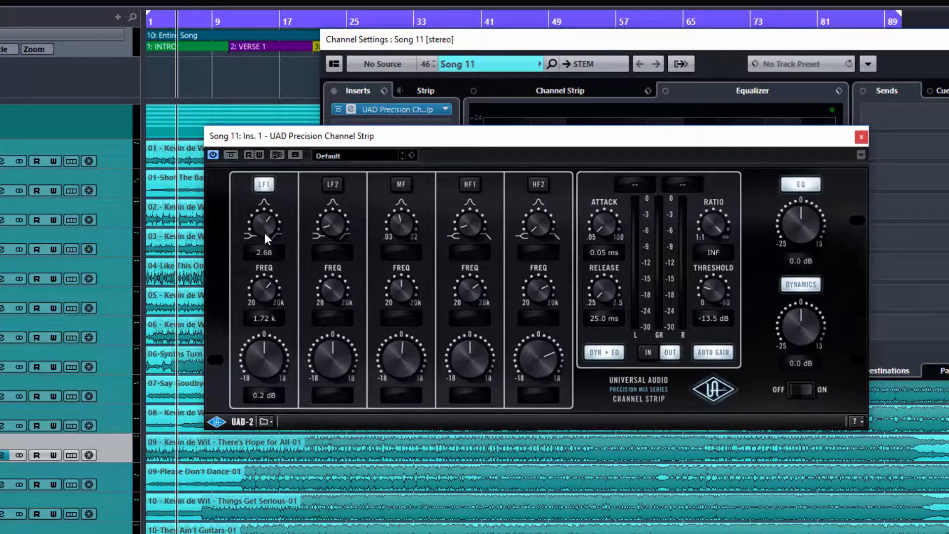
left_click_drag(261, 224, 257, 85)
left_click_drag(258, 285, 269, 353)
- Bypass dynamics and audition the 148 Hz LF1 high-pass, toggling it off and on to compare
left_click(797, 287)
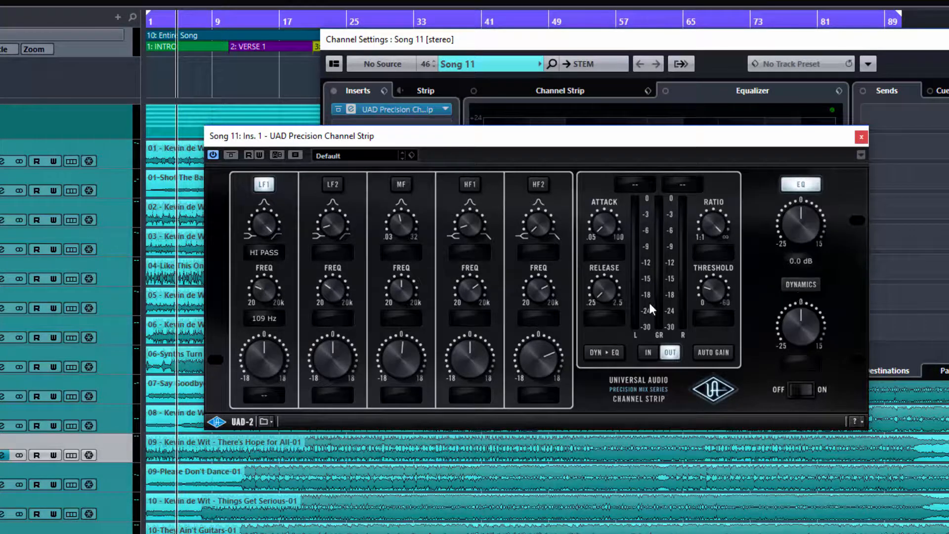
key("space")
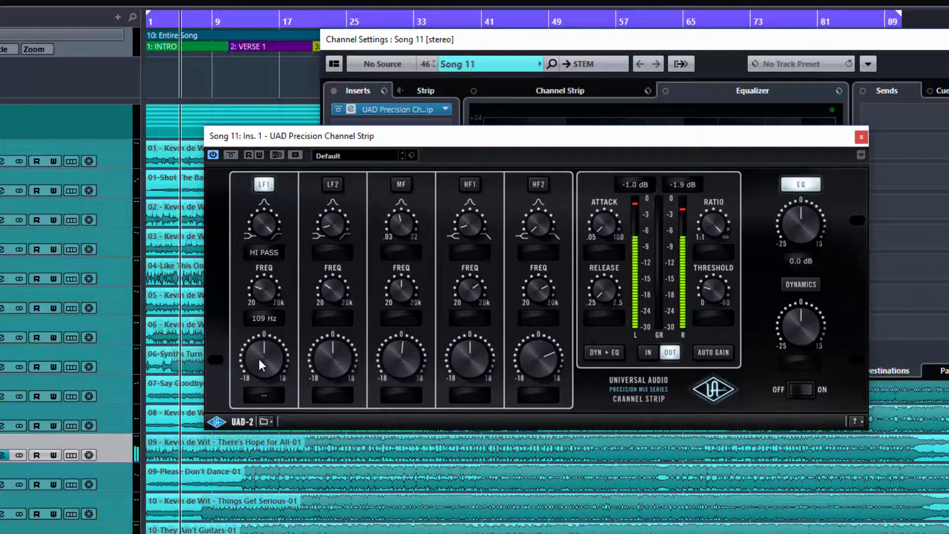
mouse_move(262, 348)
left_mouse_down()
mouse_move(262, 430)
mouse_move(265, 335)
left_mouse_up()
key("space")
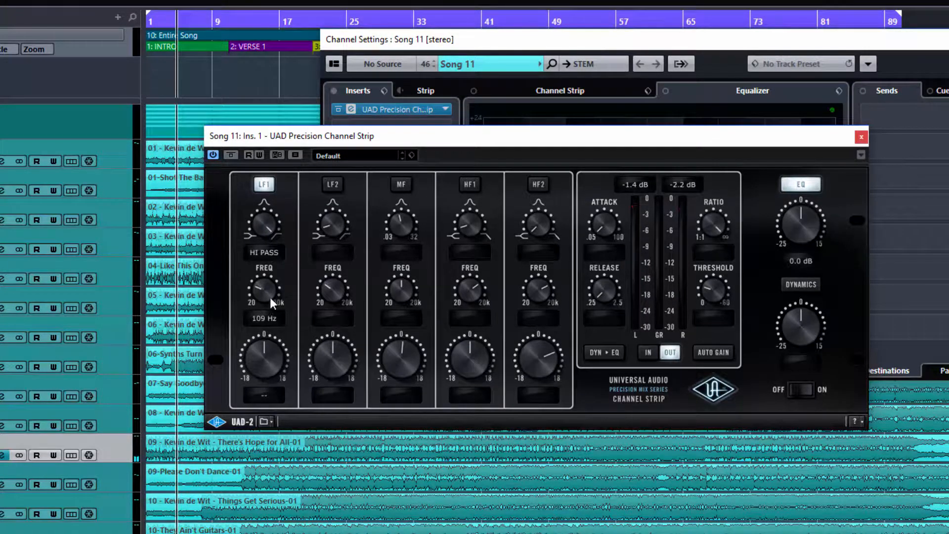
key("space")
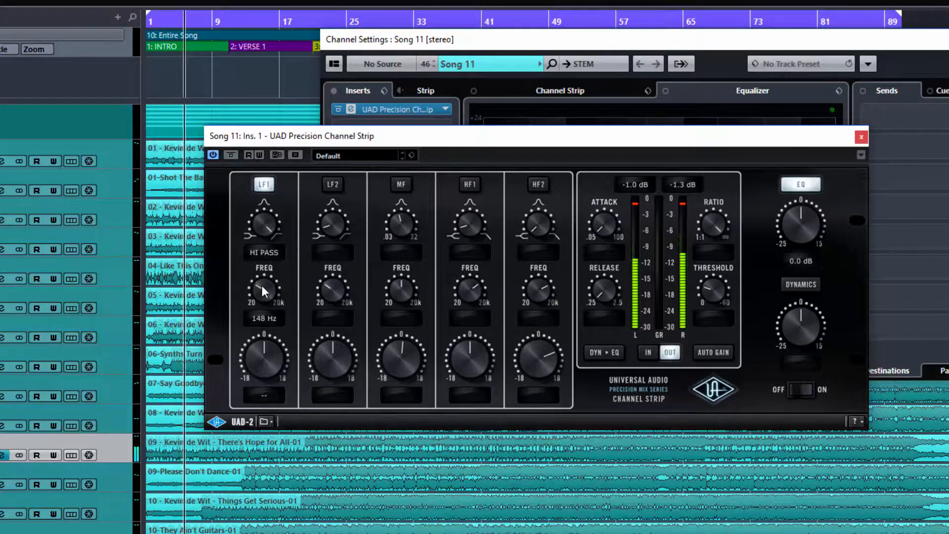
left_click(264, 190)
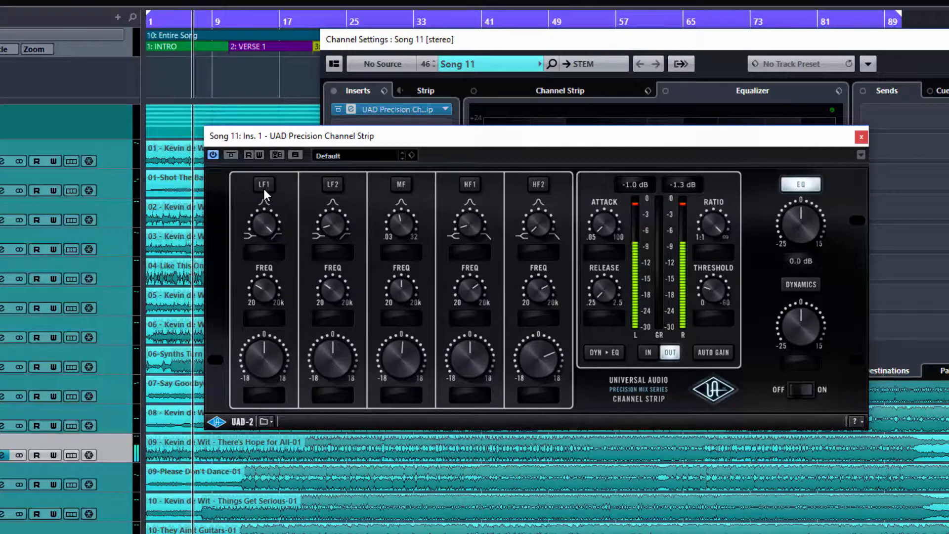
left_click(263, 188)
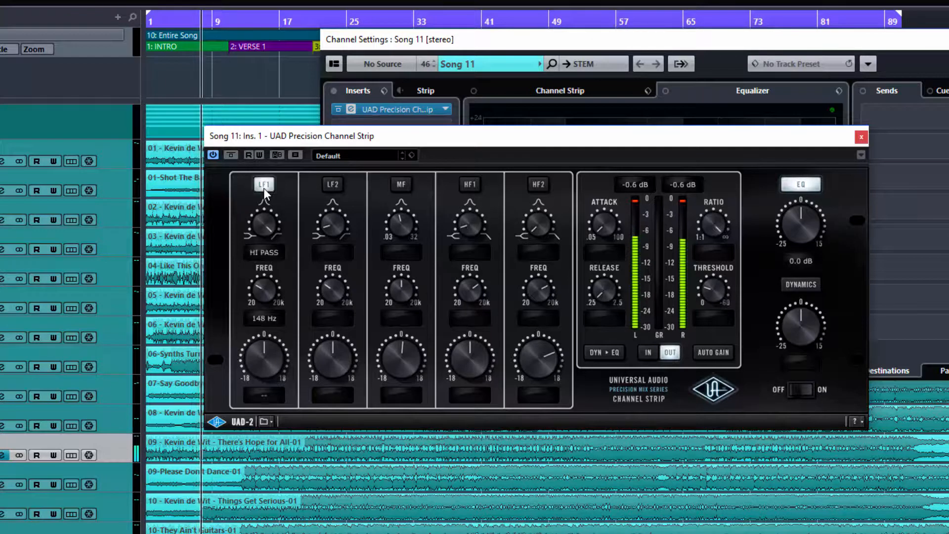
key("space")
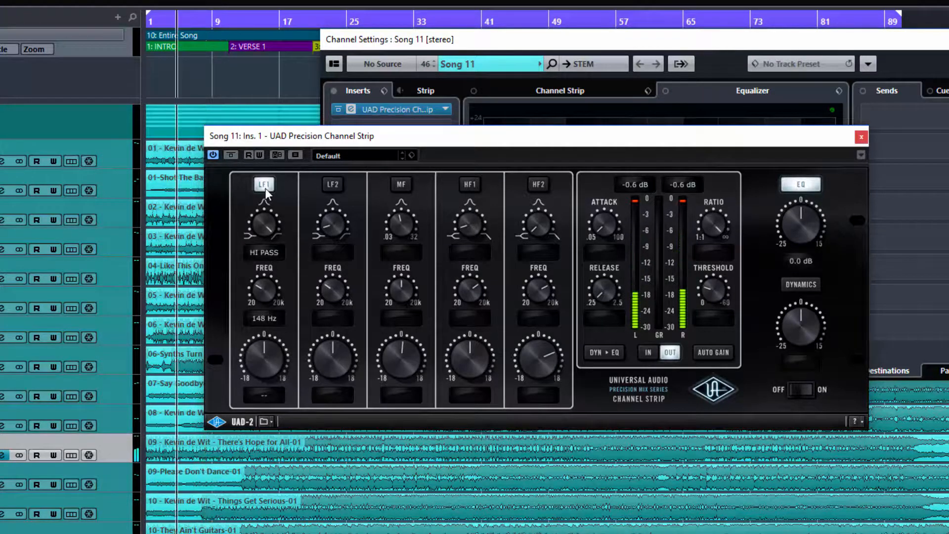
- Turn dynamics back on, bypass the EQ, and start playback
left_click(801, 282)
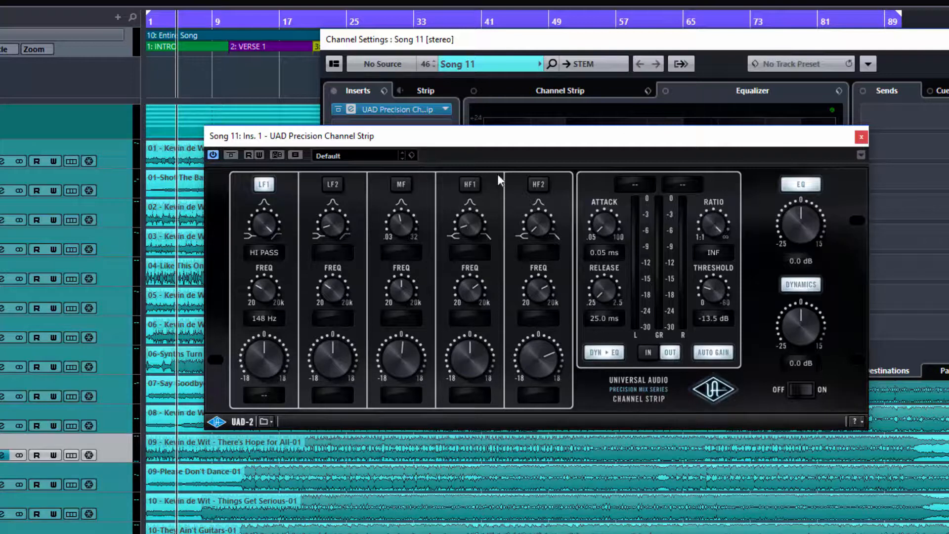
left_click(813, 182)
key("space")
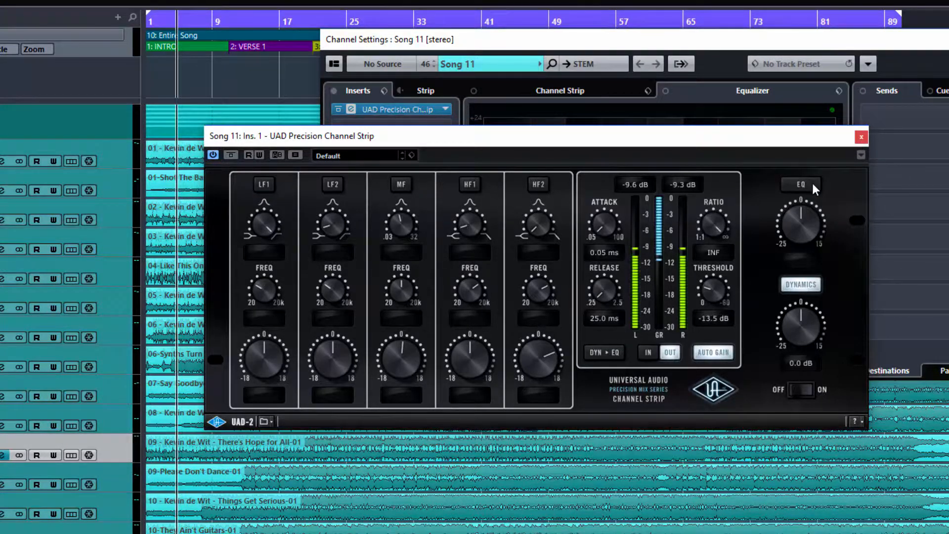
- Tune the compressor to 0.44 ms attack, 77.3 ms release, 4.79 ratio and -13.2 dB threshold
left_click_drag(611, 299, 606, 295)
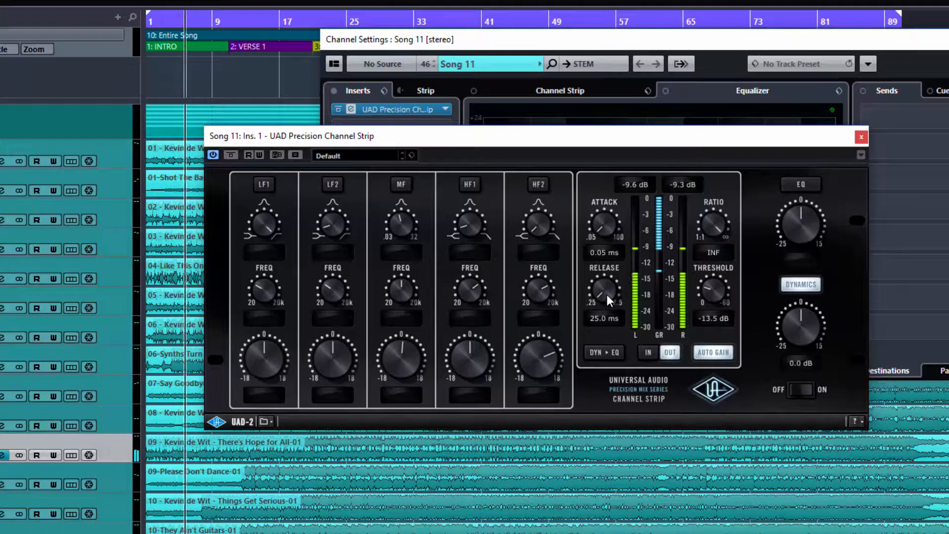
left_click_drag(600, 233, 589, 133)
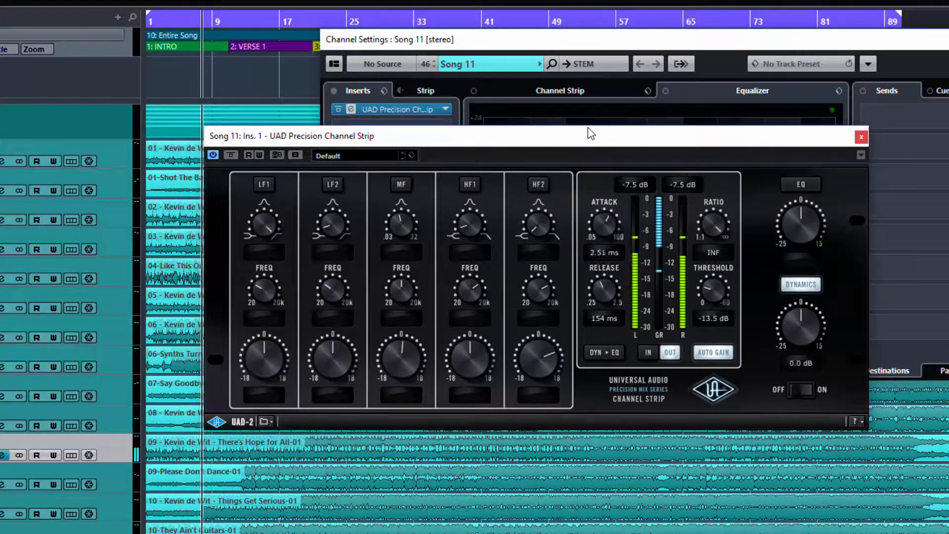
left_click_drag(712, 275, 710, 289)
left_click_drag(722, 213, 723, 284)
left_click_drag(716, 226, 716, 244)
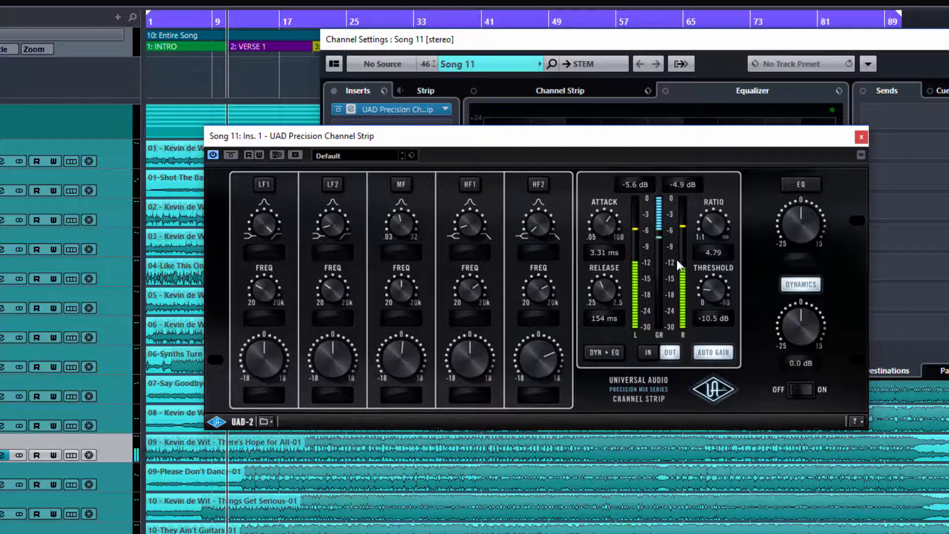
left_click_drag(610, 285, 605, 302)
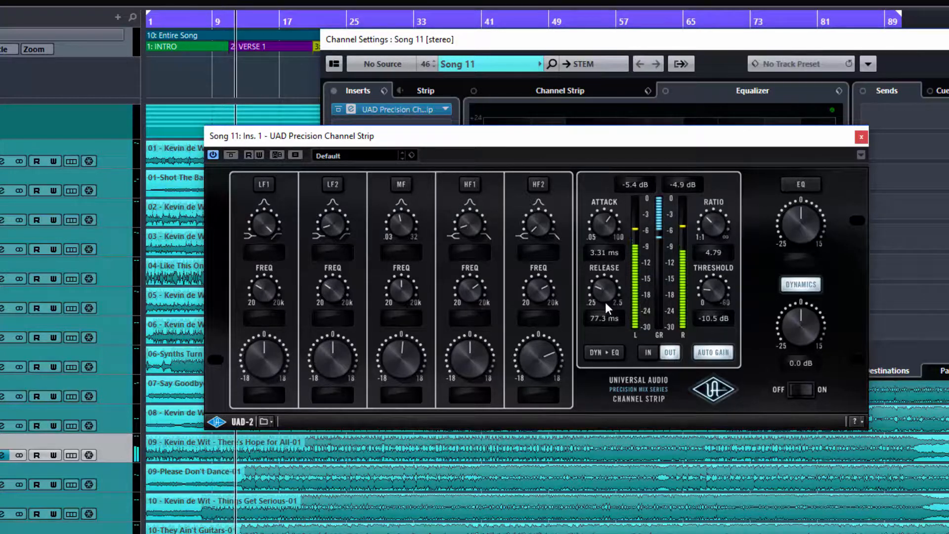
left_click_drag(603, 222, 601, 253)
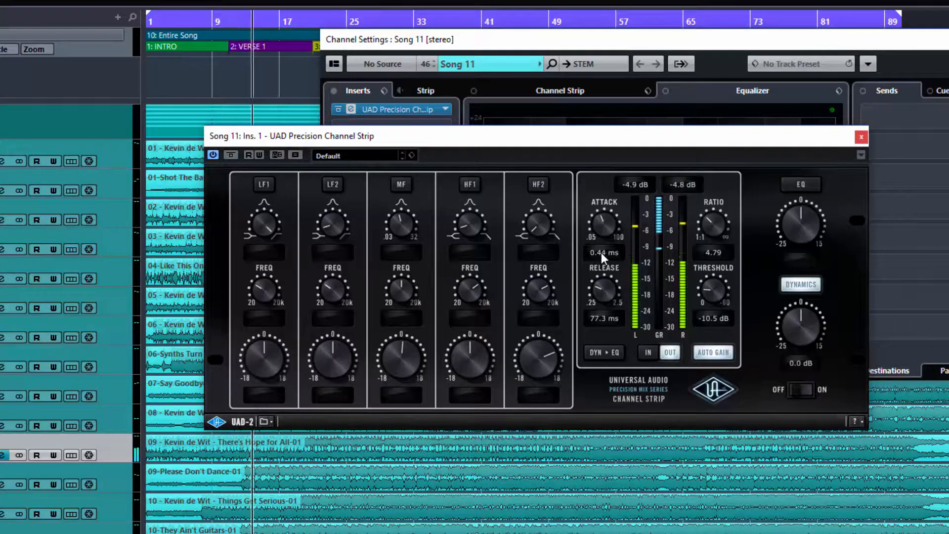
left_click_drag(722, 294, 712, 284)
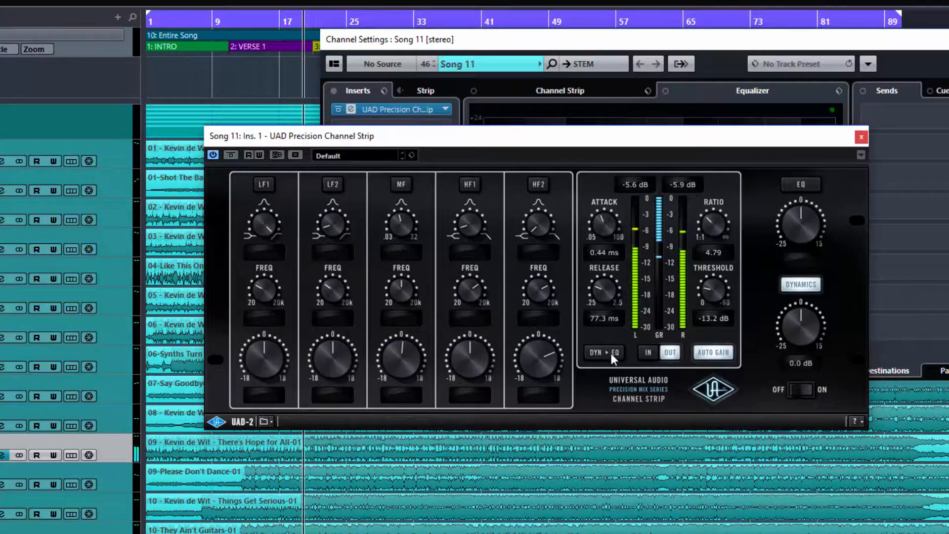
- Stop playback, then briefly replay and stop to hear the compressor at ratio 4.79, -13.2 dB
key("space")
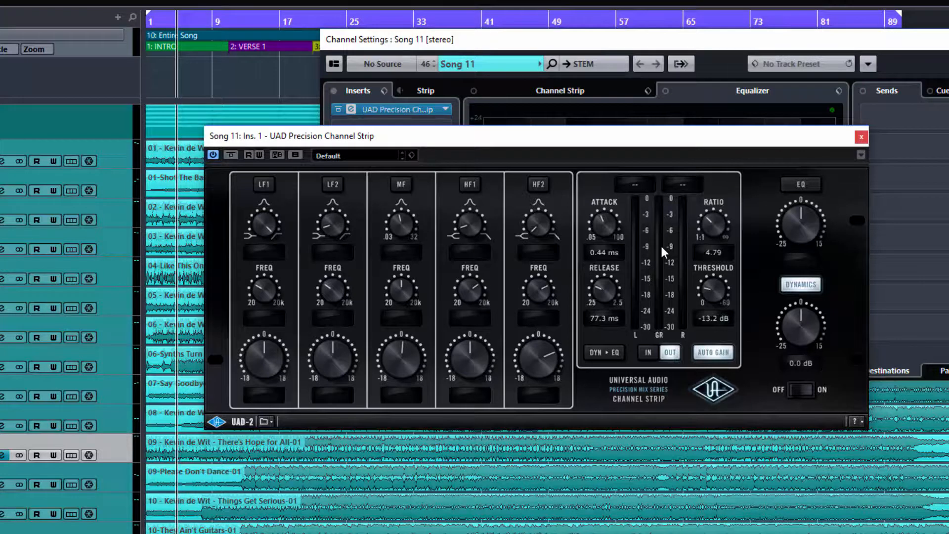
key("space")
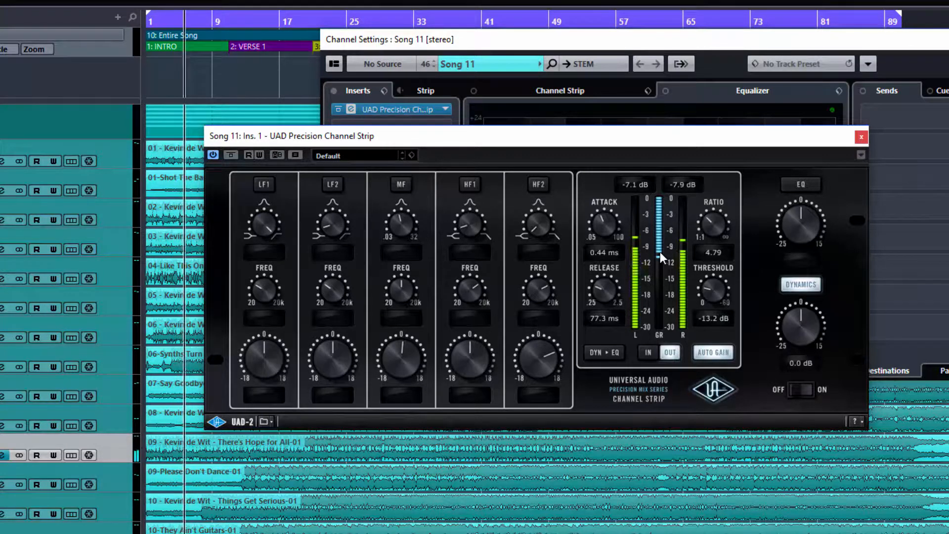
key("space")
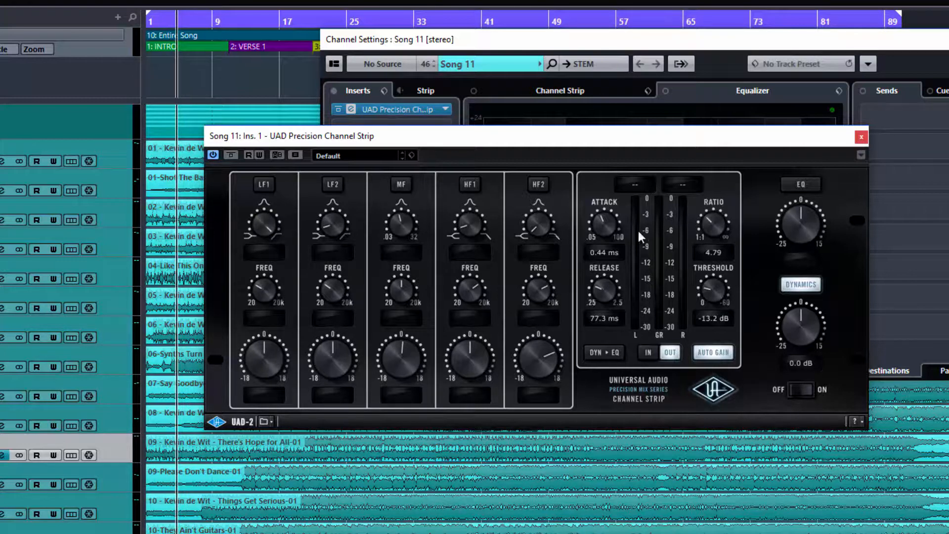
- Play Song 11 and switch the EQ on, bypassing and restoring it to compare
key("space")
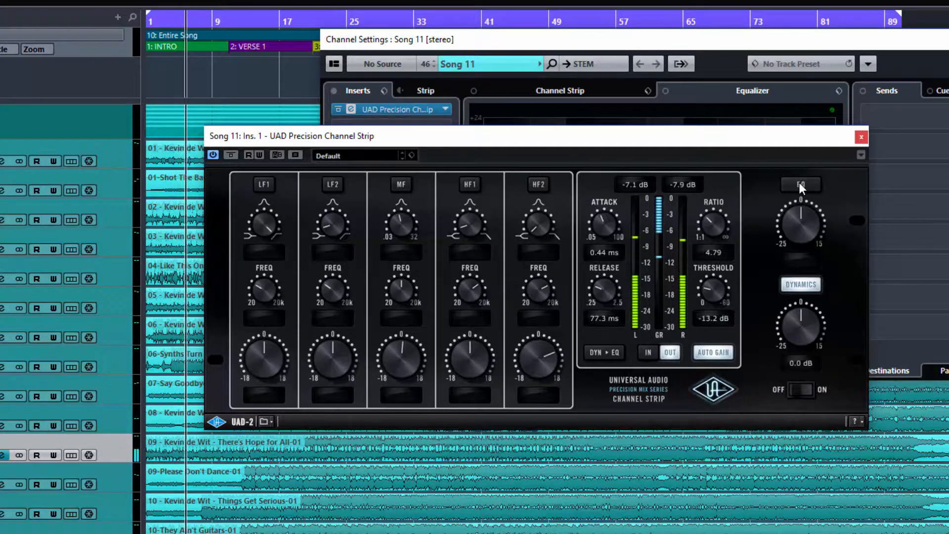
left_click(799, 182)
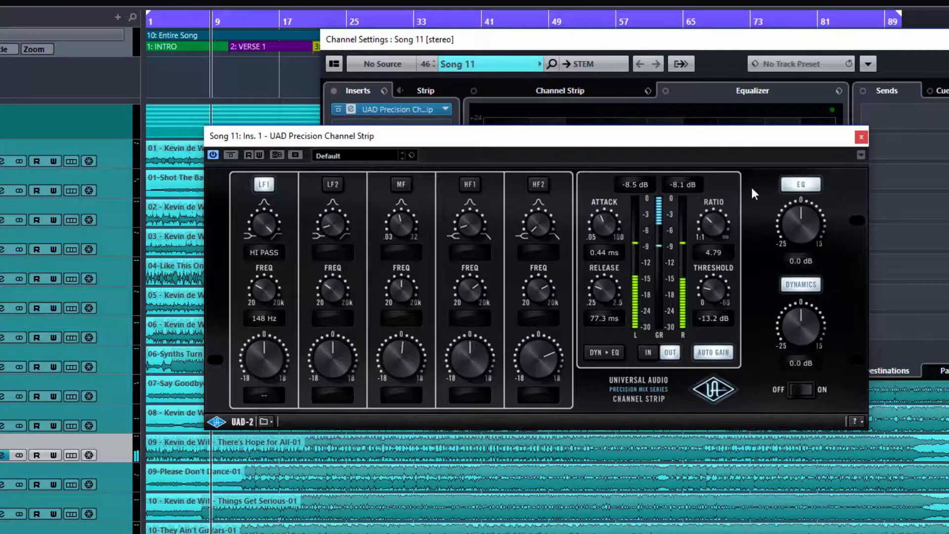
left_click(793, 185)
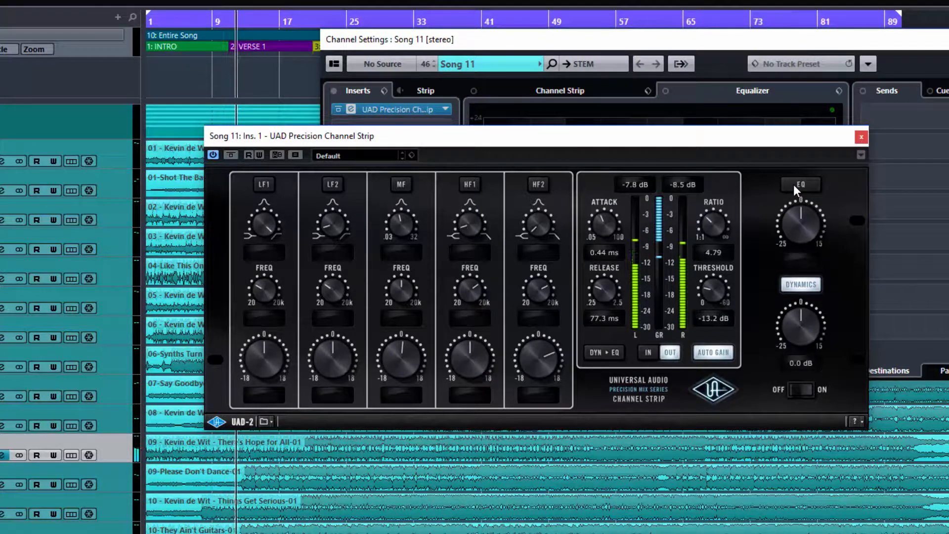
left_click(793, 185)
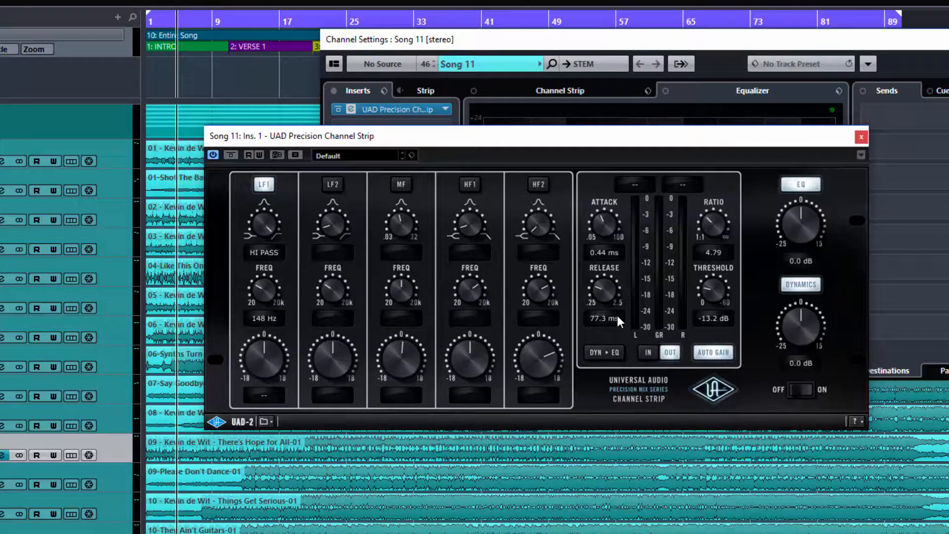
- During playback, toggle DYN ▸ EQ on, off and on again, then stop
key("space")
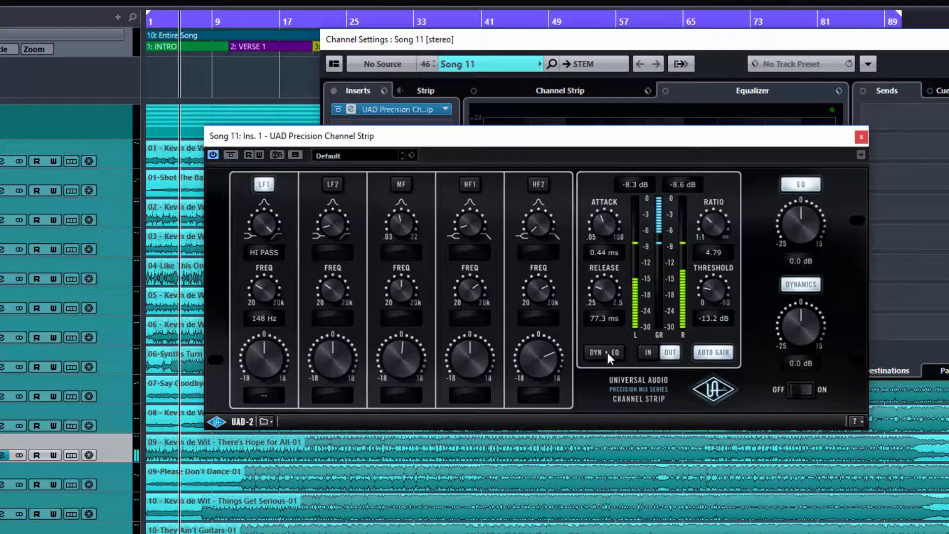
left_click(606, 352)
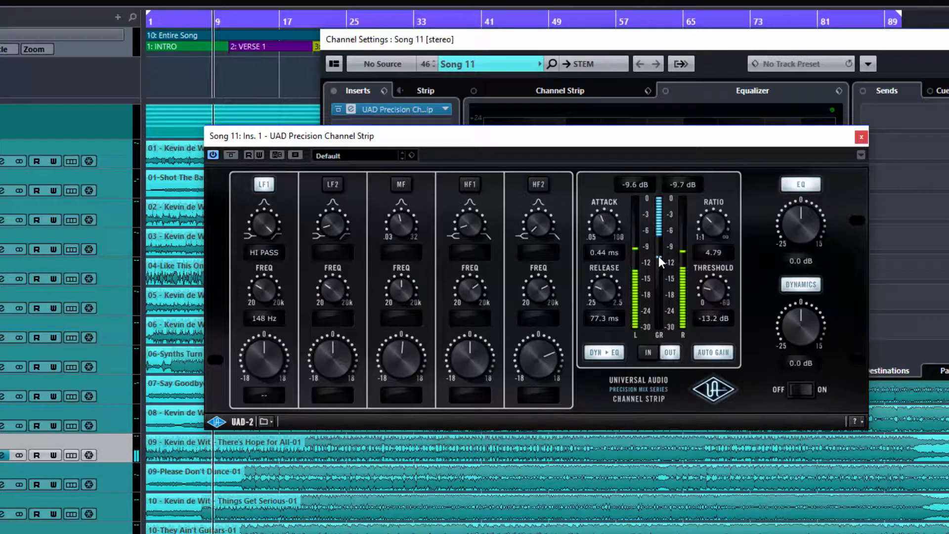
left_click(610, 354)
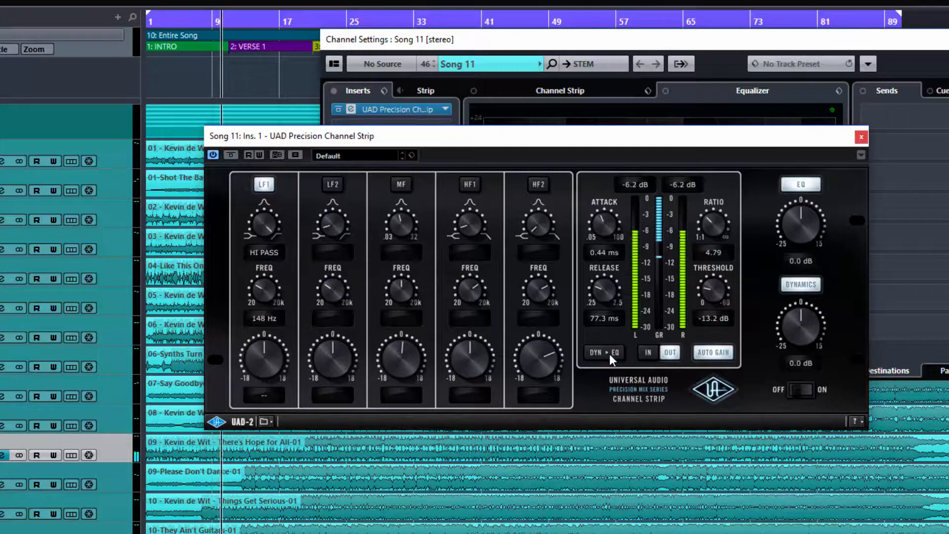
left_click(610, 354)
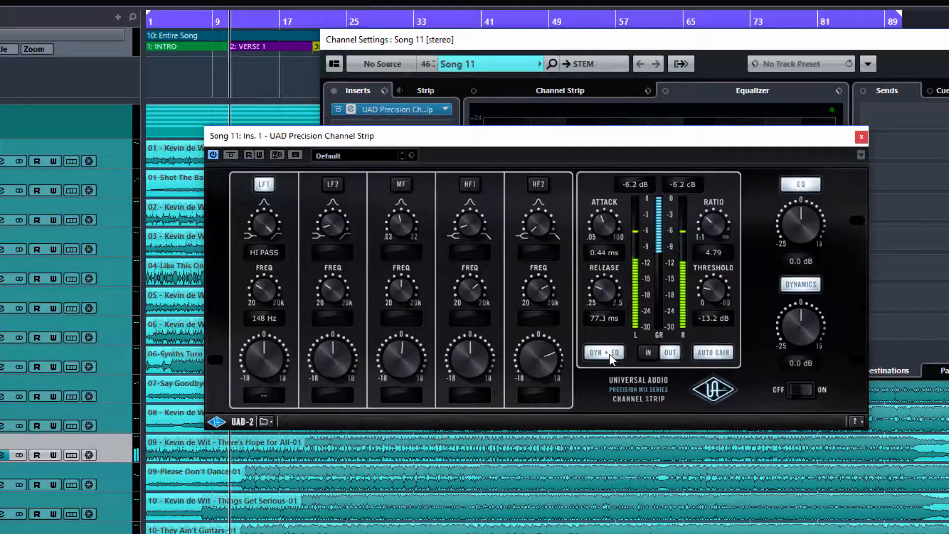
key("space")
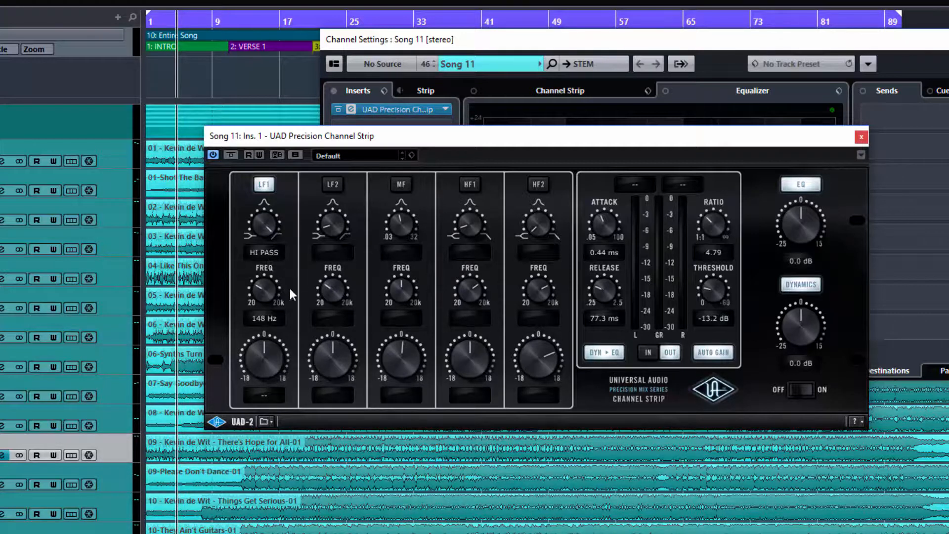
- Switch off the LF1 high-pass and enable HF2 as a 4.67 k high shelf, then start playback
left_click(261, 185)
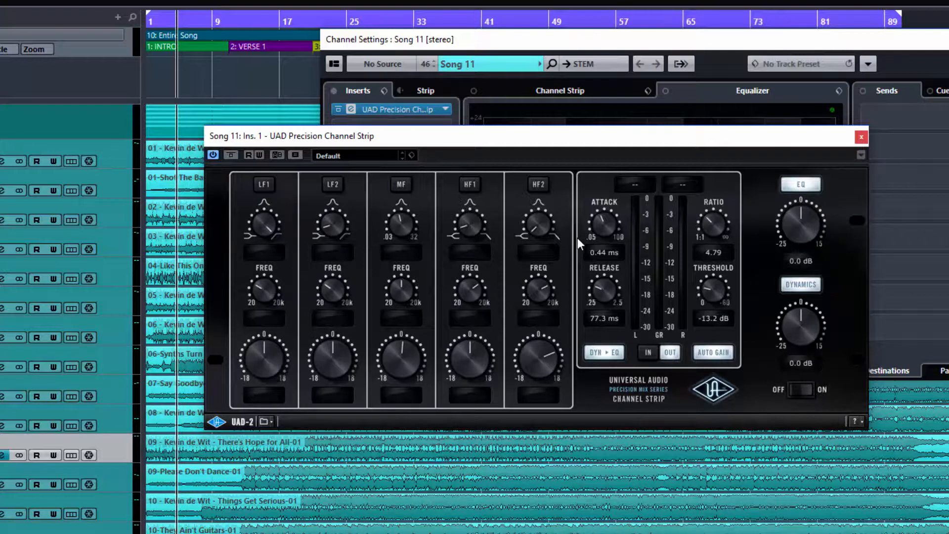
left_click(537, 185)
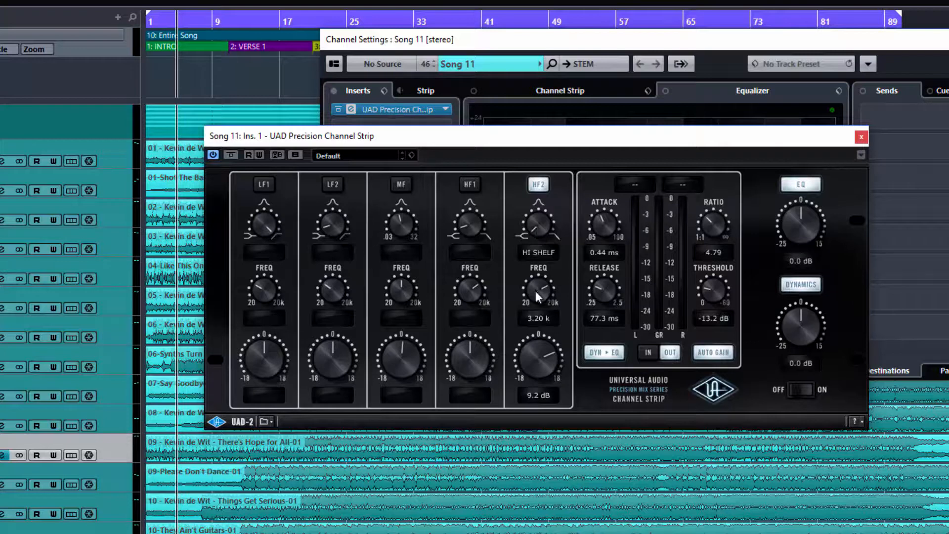
left_click_drag(535, 290, 535, 283)
key("space")
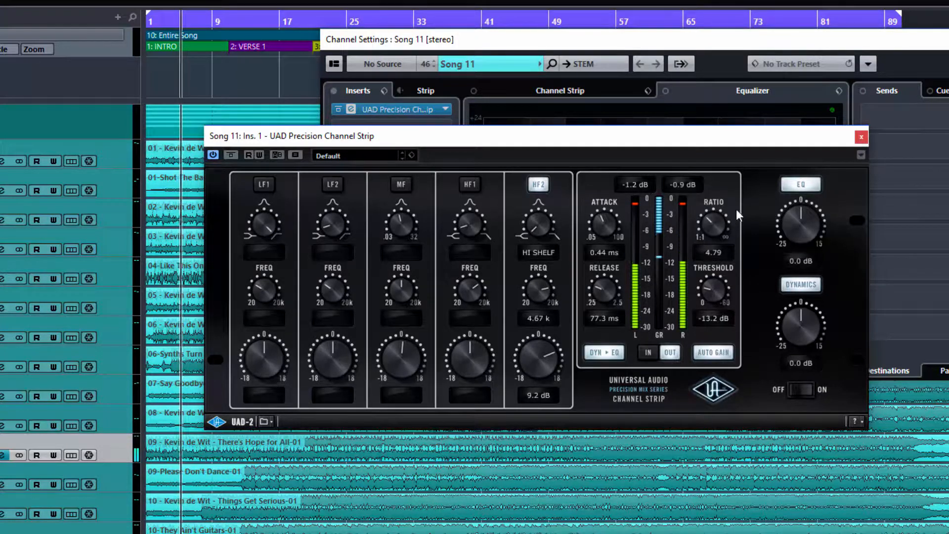
- Set the HF2 shelf boost to 7.6 dB while auditioning with the compressor briefly bypassed
left_click(792, 283)
left_click_drag(552, 347, 551, 352)
key("space")
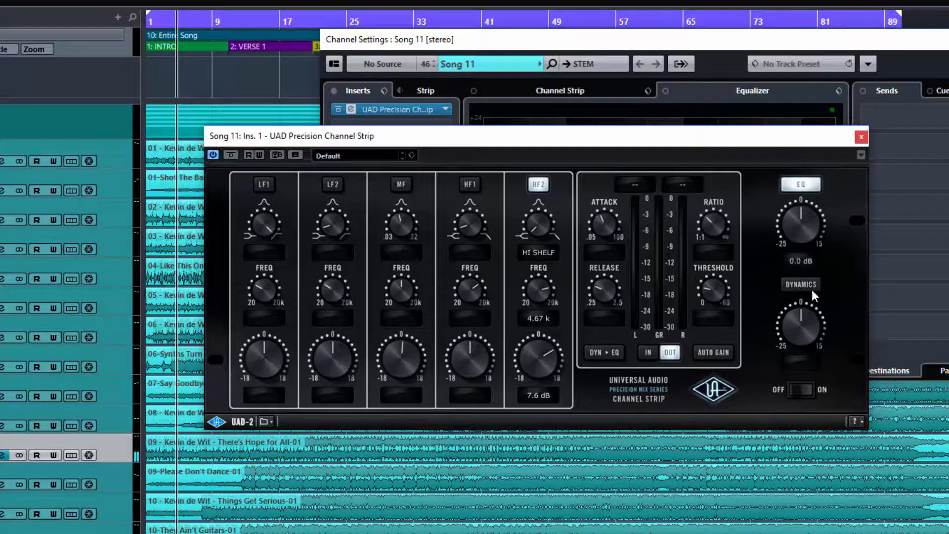
left_click(810, 285)
- Compare the EQ in and out, put dynamics after the EQ, and leave the EQ bypassed during playback
left_click(805, 179)
left_click(806, 180)
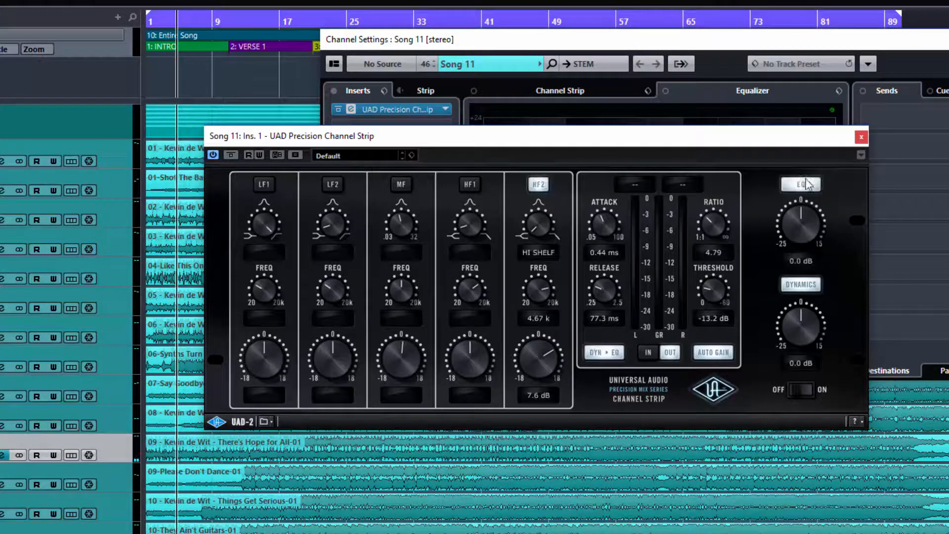
left_click(618, 353)
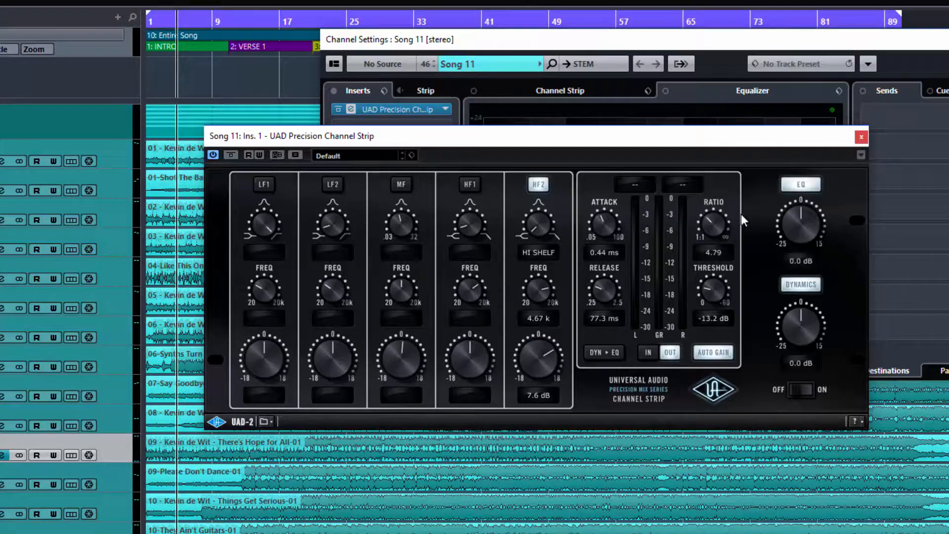
left_click(795, 185)
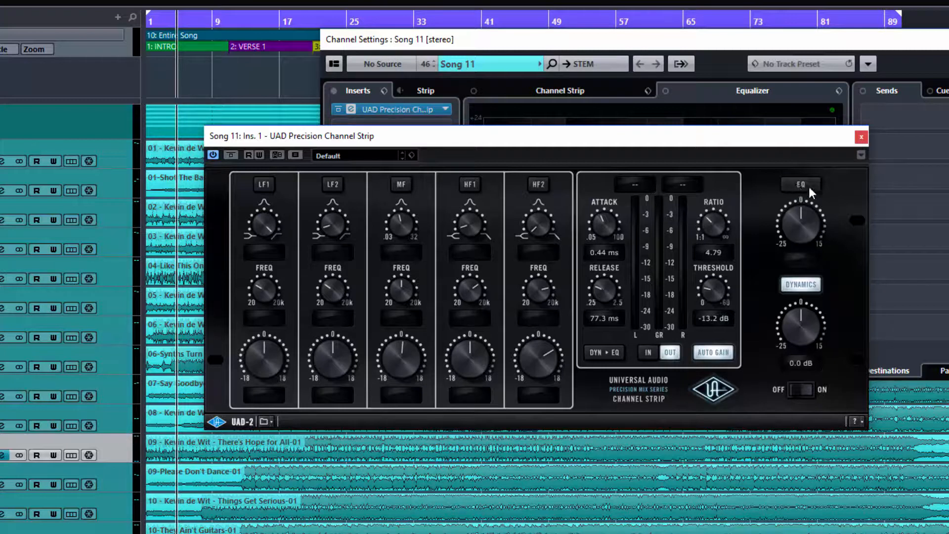
key("space")
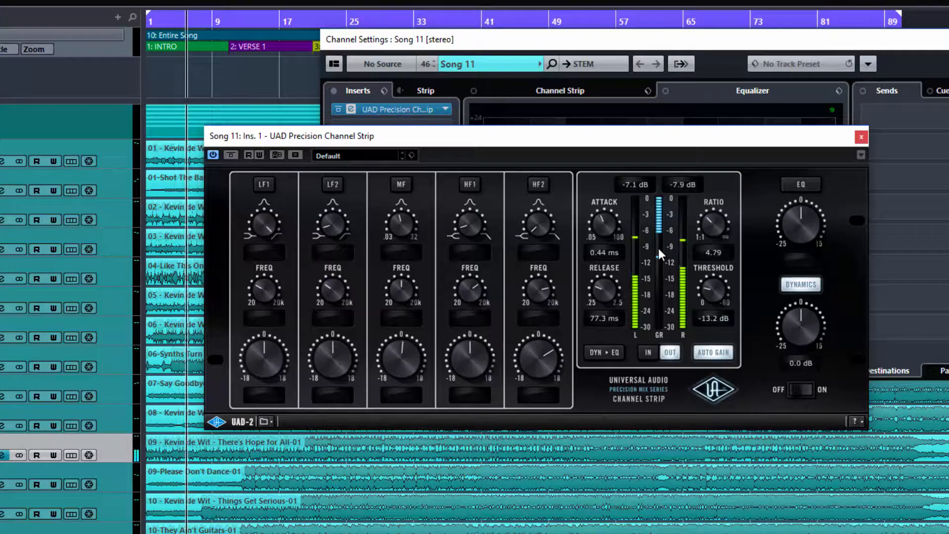
- Re-enable the EQ and raise the HF2 shelf boost from 7.6 to 10.1 dB, then stop playback
left_click(808, 181)
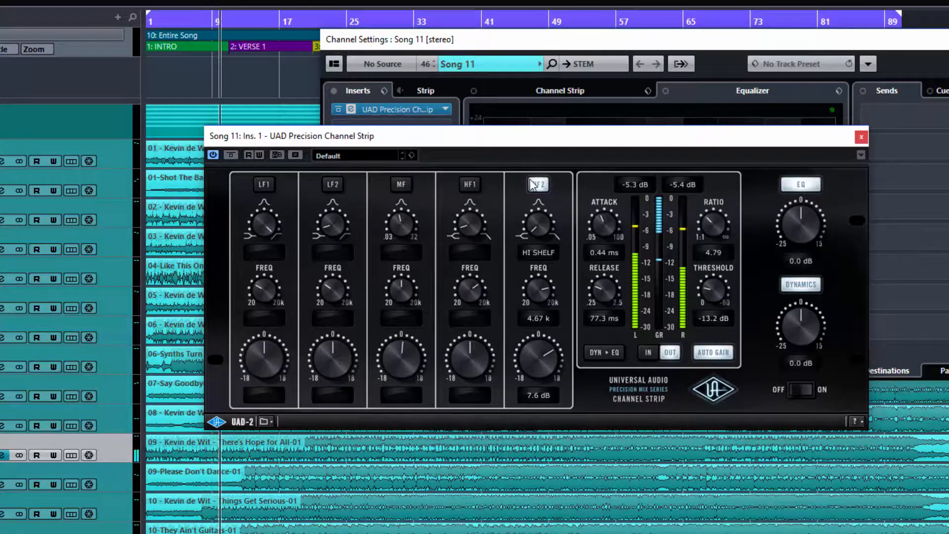
left_click_drag(539, 357, 538, 348)
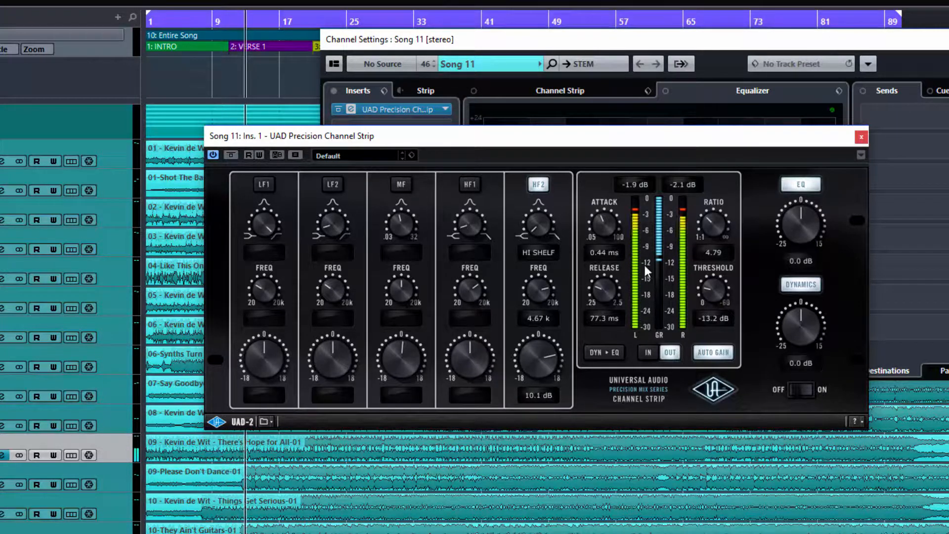
key("space")
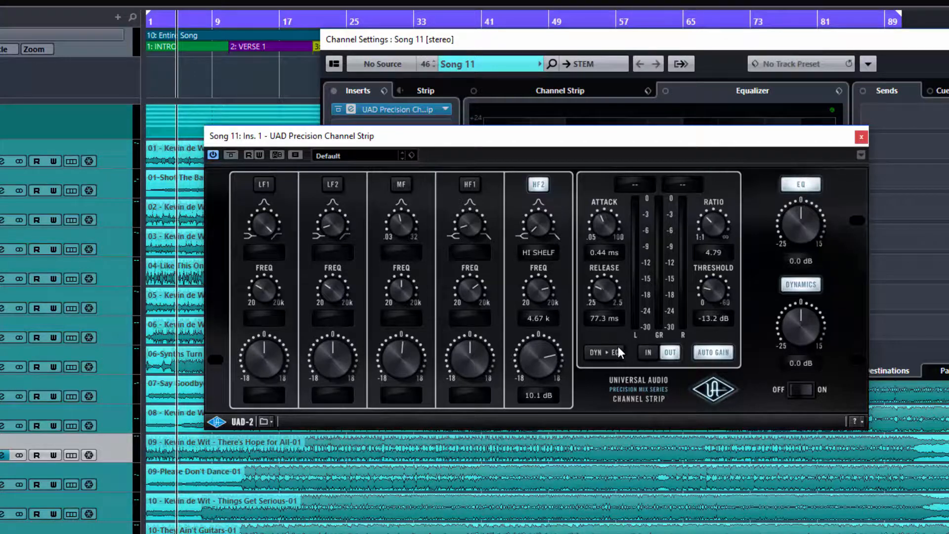
key("space")
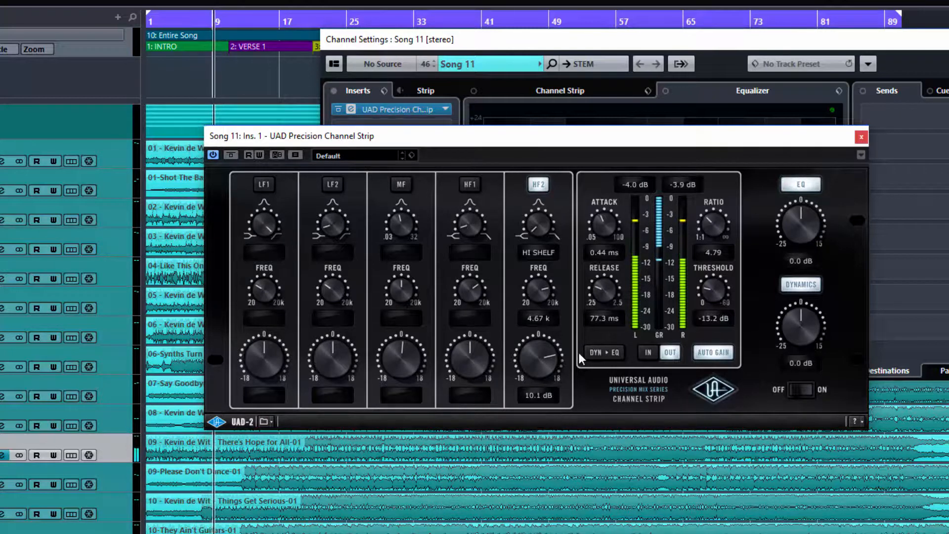
- Compare dynamics before and after the EQ, then lower the HF2 shelf frequency to 1.02 k
left_click(602, 352)
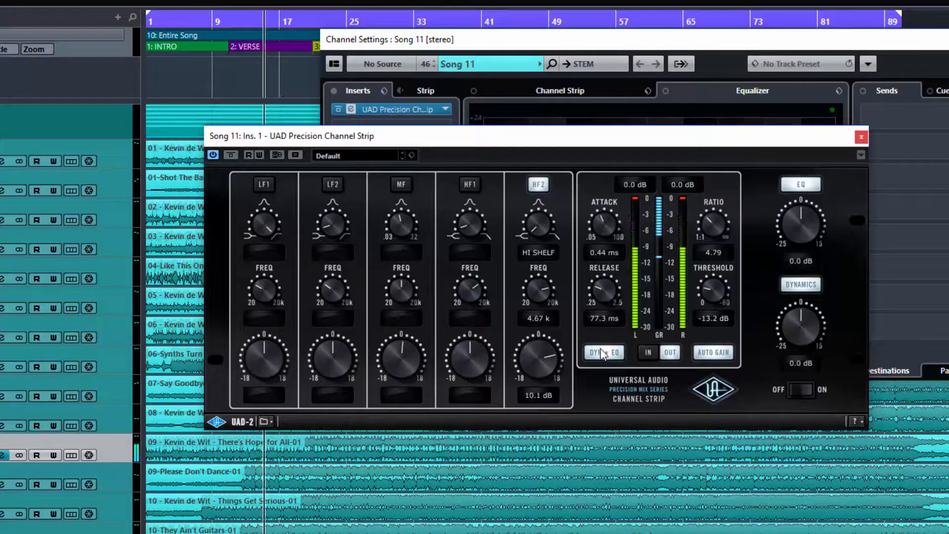
left_click(603, 350)
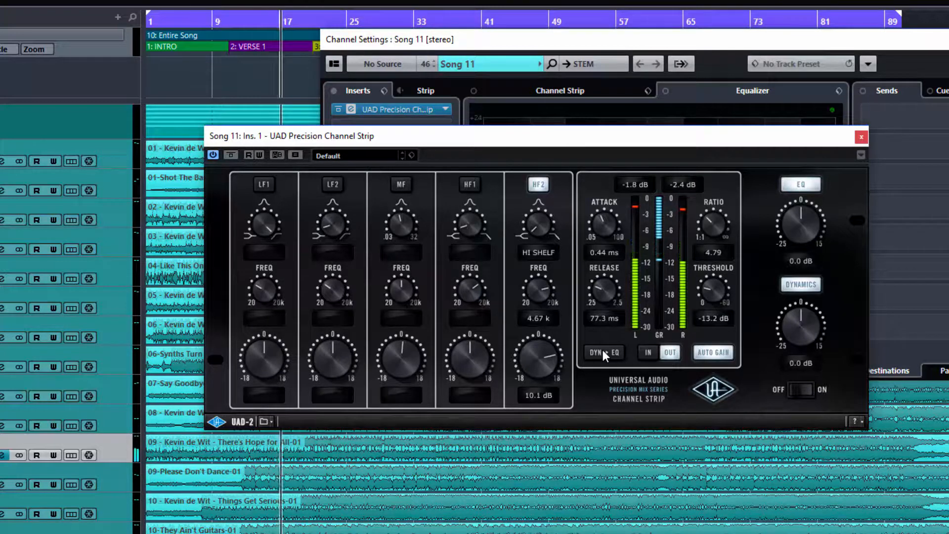
left_click_drag(536, 280, 543, 319)
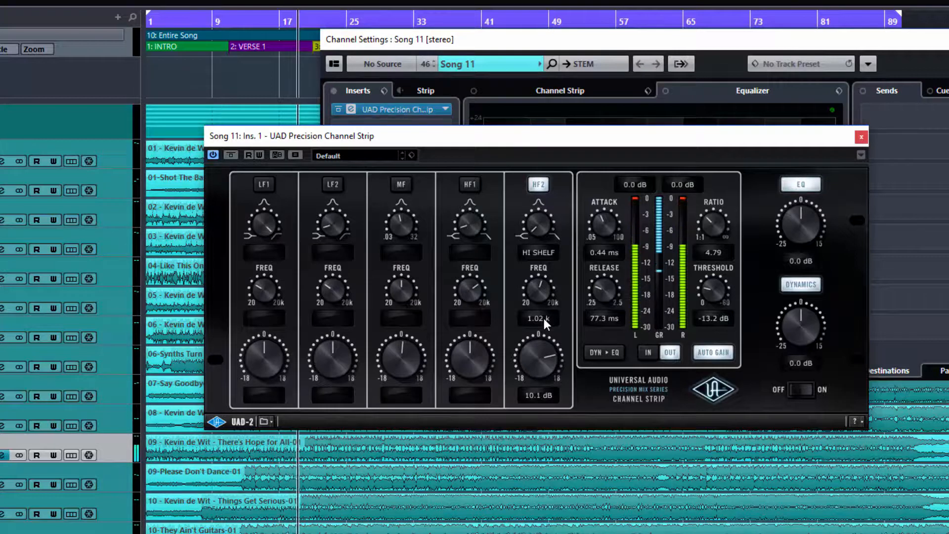
- Audition dynamics before and after the EQ, then reset the HF2 shelf gain to 0.0 dB
left_click(605, 353)
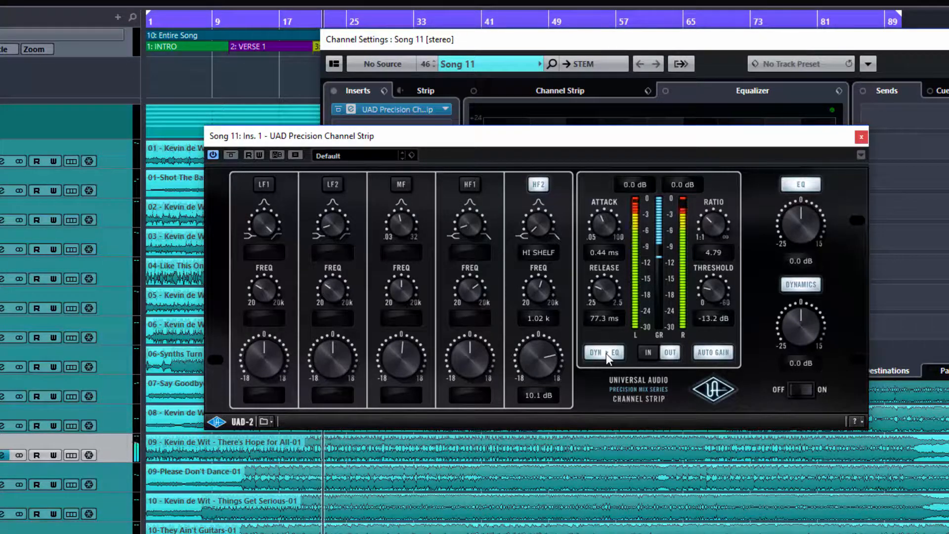
left_click(608, 352)
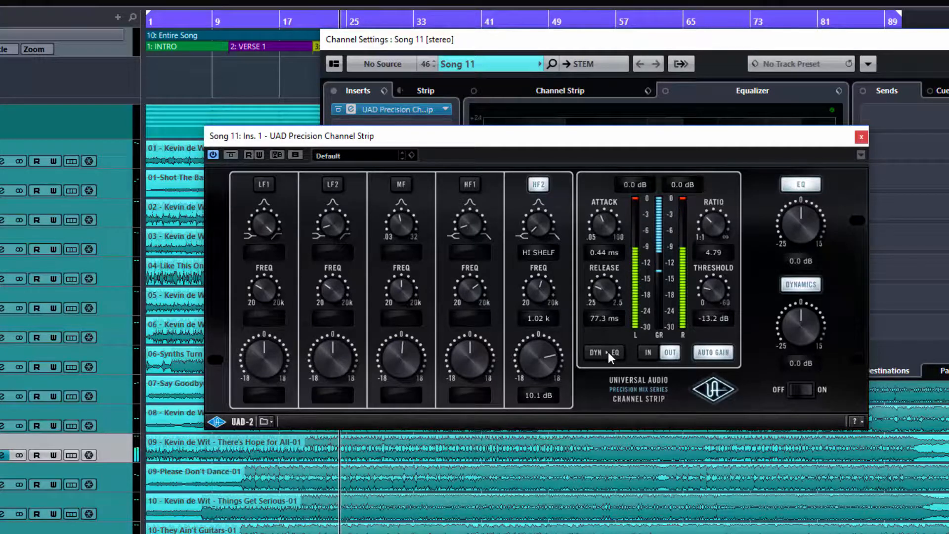
key("space")
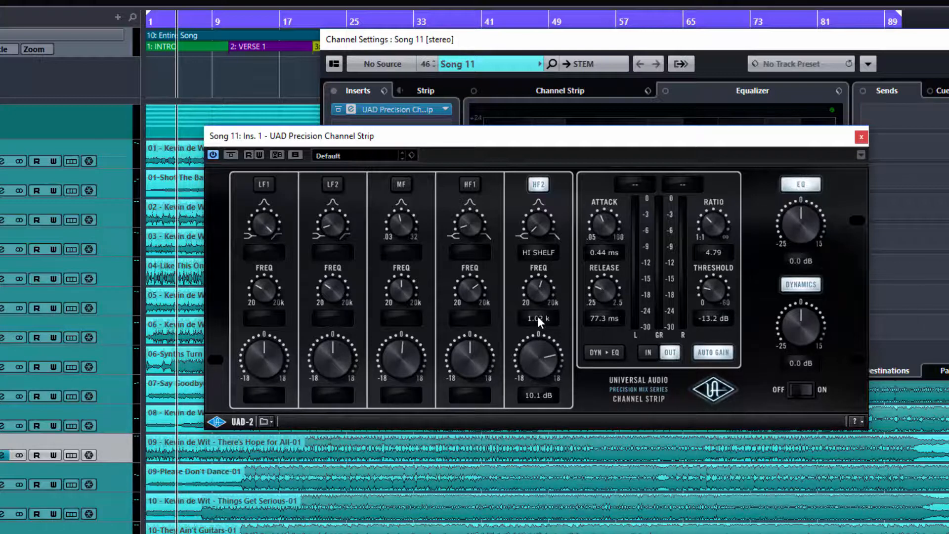
key("space")
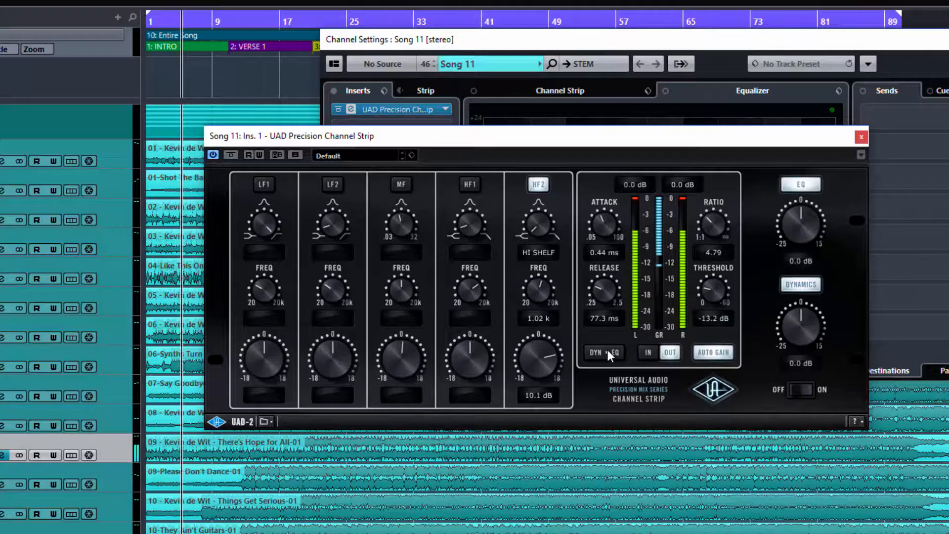
left_click(608, 351)
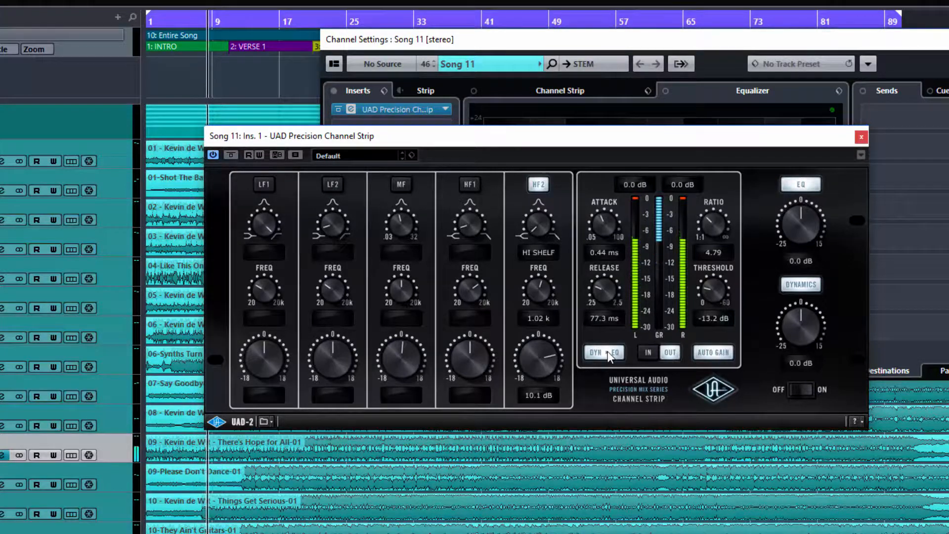
key("space")
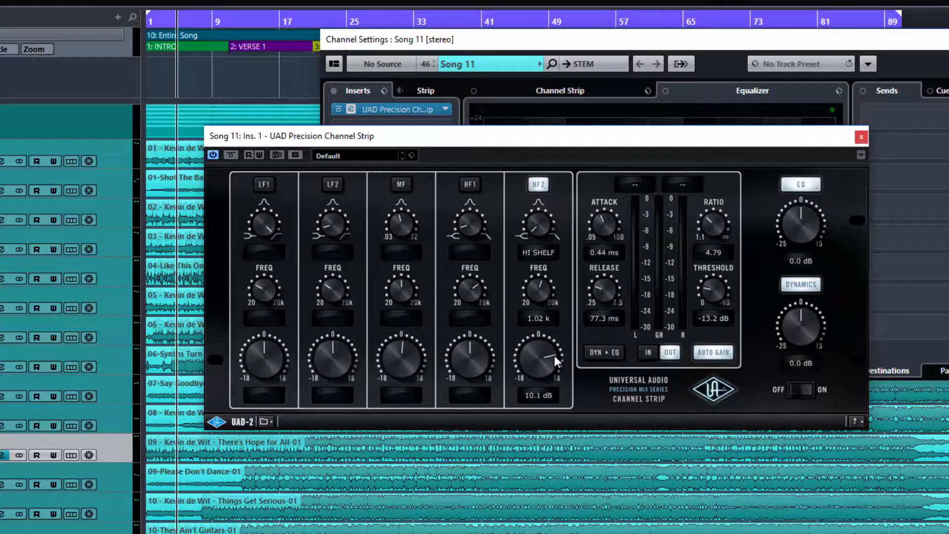
left_click(539, 336, "ctrl")
- Boost the HF2 shelf to 4.7 dB, try 5.9 dB dynamics output, then reset it to 0.0 dB
left_click_drag(543, 360, 546, 342)
key("space")
mouse_move(798, 320)
left_mouse_down()
mouse_move(798, 299)
mouse_move(799, 326)
mouse_move(793, 305)
left_mouse_up()
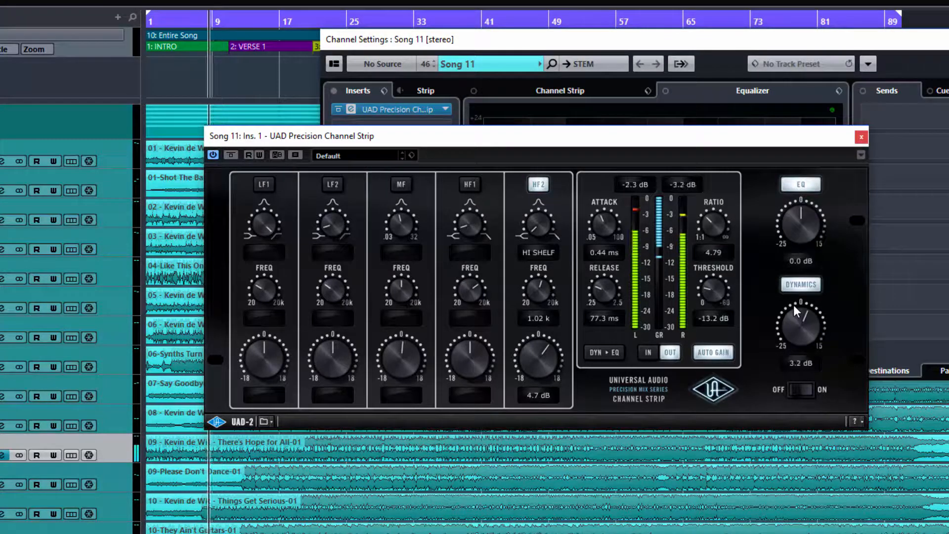
left_click(799, 283)
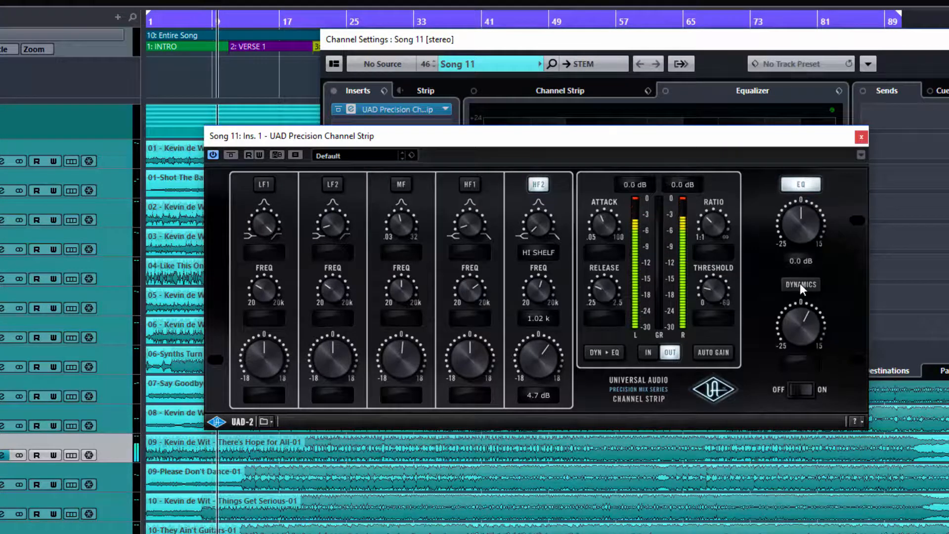
left_click(800, 283)
left_click_drag(804, 322, 801, 332)
left_click(800, 302)
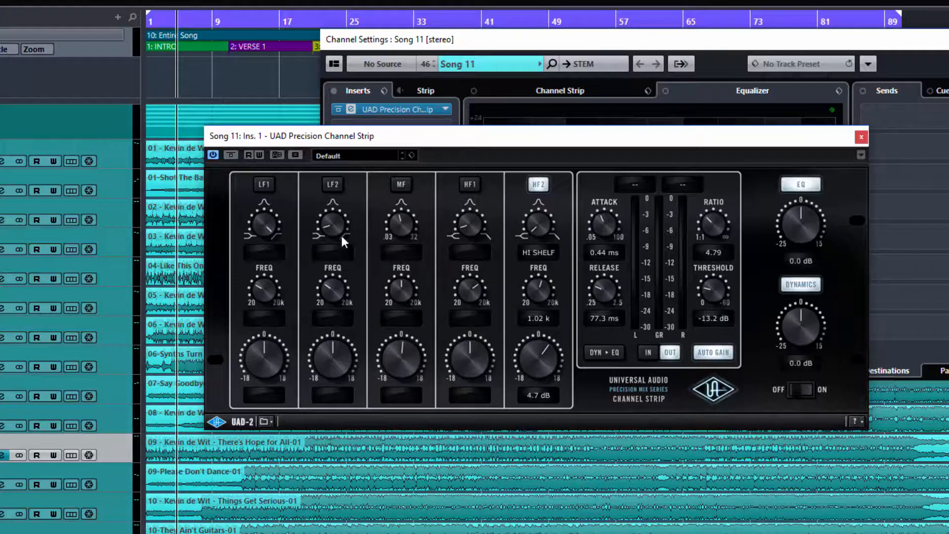
- Cut LF2 to -11.2 dB and MF to -6.8 dB, and raise the EQ output to 4.9 dB
left_click_drag(341, 348, 334, 392)
left_click_drag(406, 382, 408, 388)
left_click_drag(799, 226, 803, 208)
- Enable the HF1, MF and LF2 bands, then bypass the whole EQ section
left_click(468, 186)
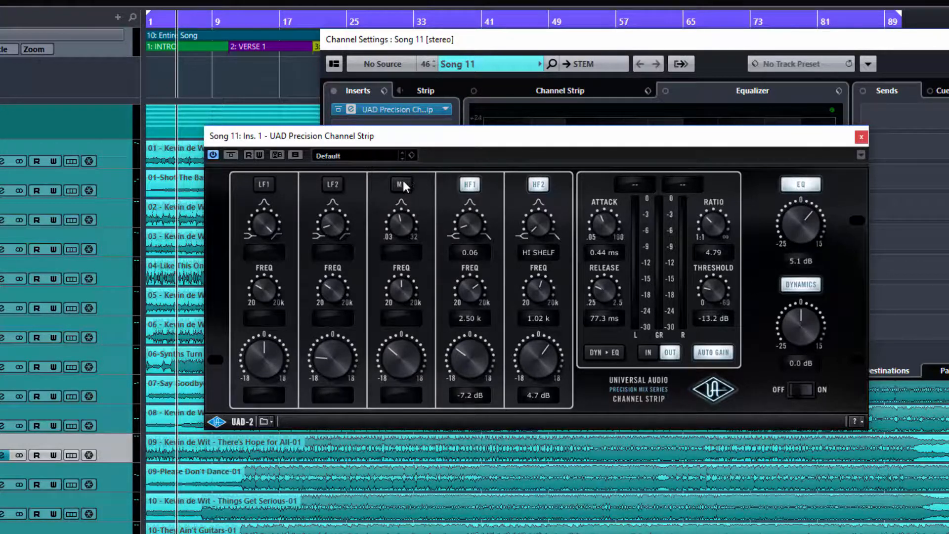
left_click(401, 182)
left_click(333, 186)
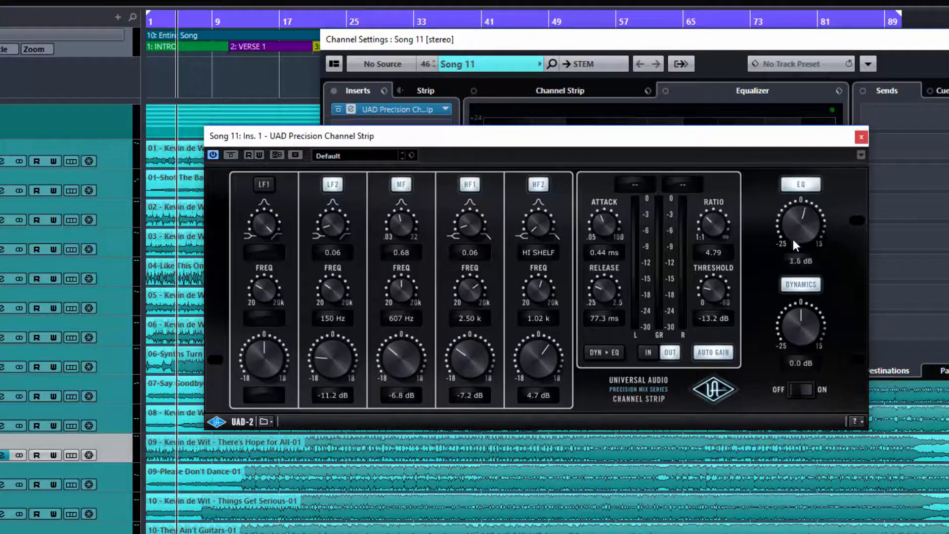
left_click(790, 186)
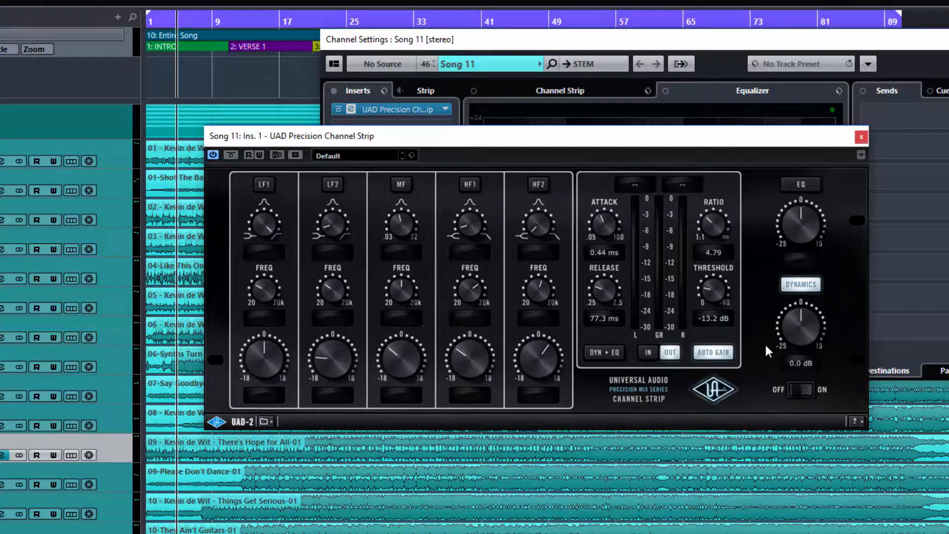
- During playback, re-engage the EQ, raise its output gain to 14.0 dB, and compare it in and out
key("space")
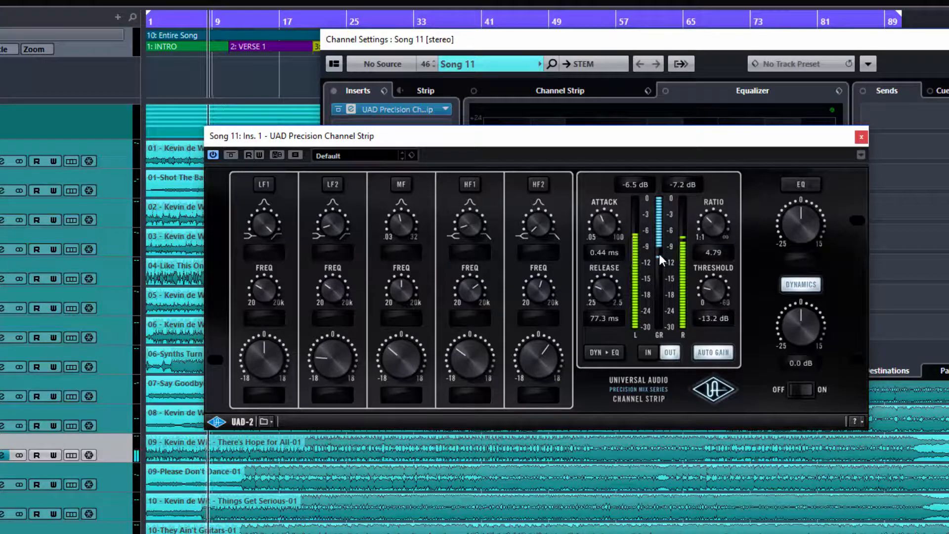
left_click(795, 186)
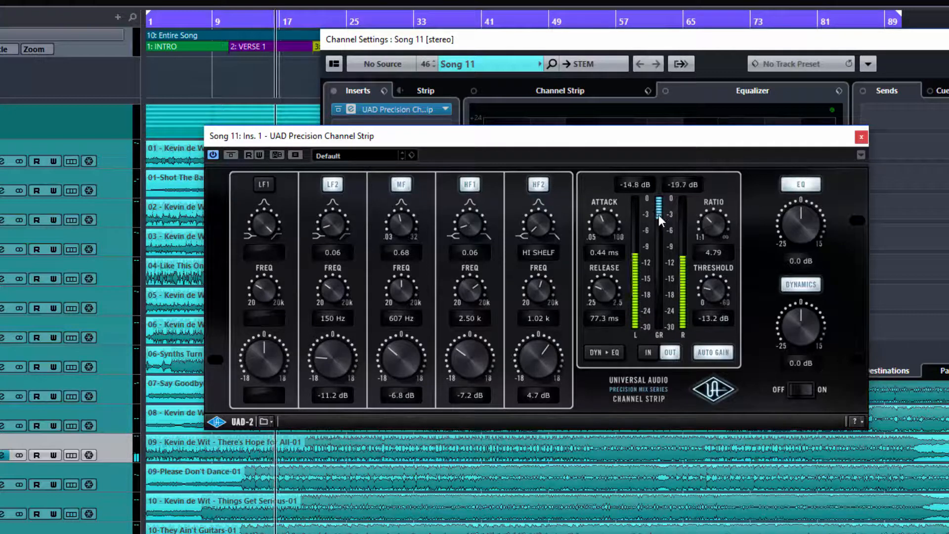
left_click_drag(793, 224, 795, 168)
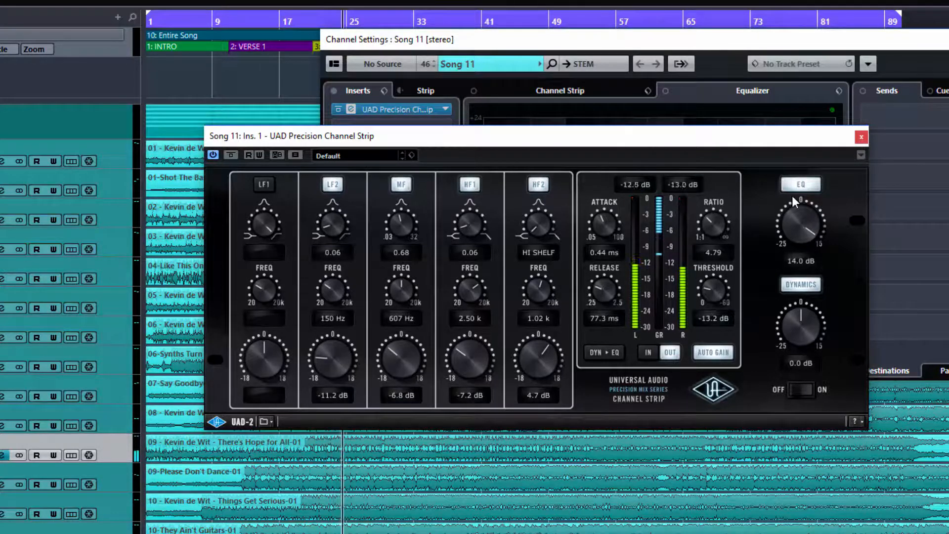
left_click(799, 185)
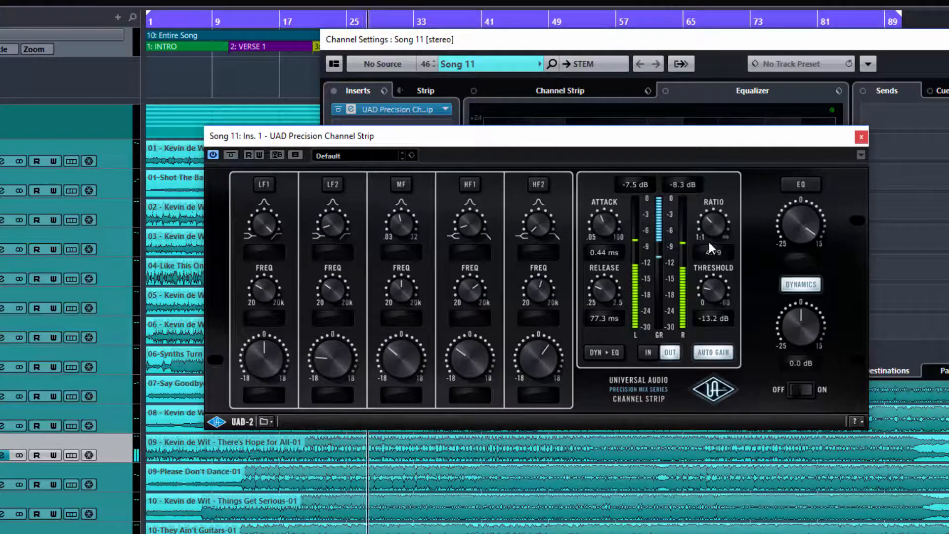
left_click(798, 186)
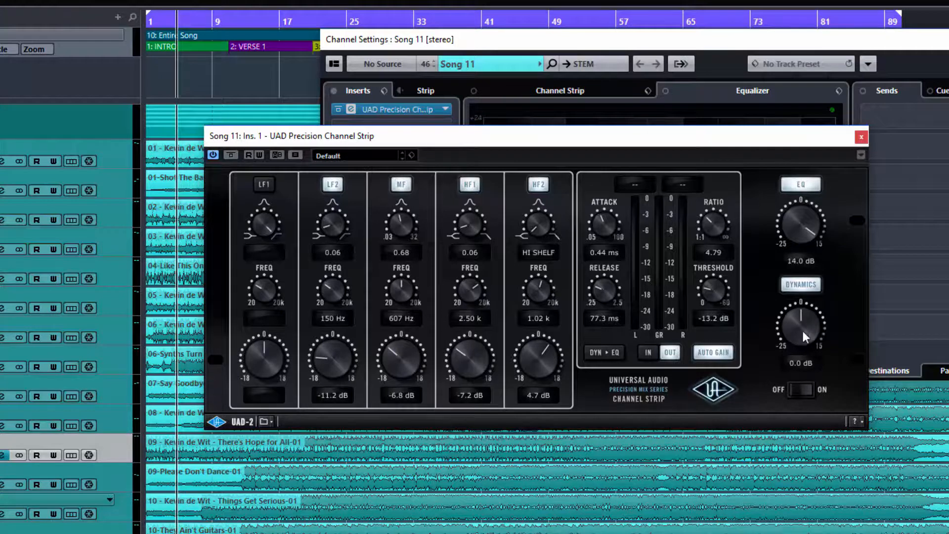
left_click(801, 284)
- Try compressor auto gain on and off, then bypass the EQ and start playback
left_click(718, 351)
left_click(723, 351)
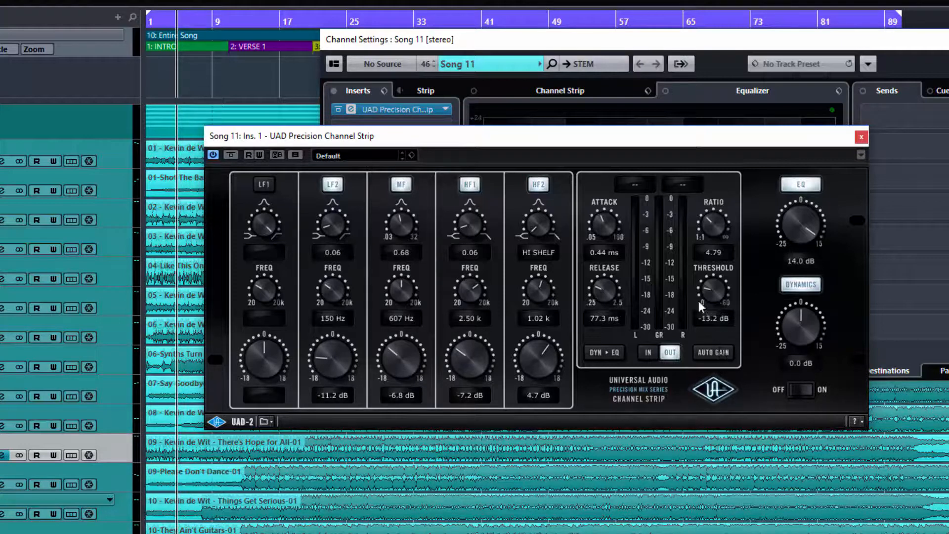
left_click(793, 186)
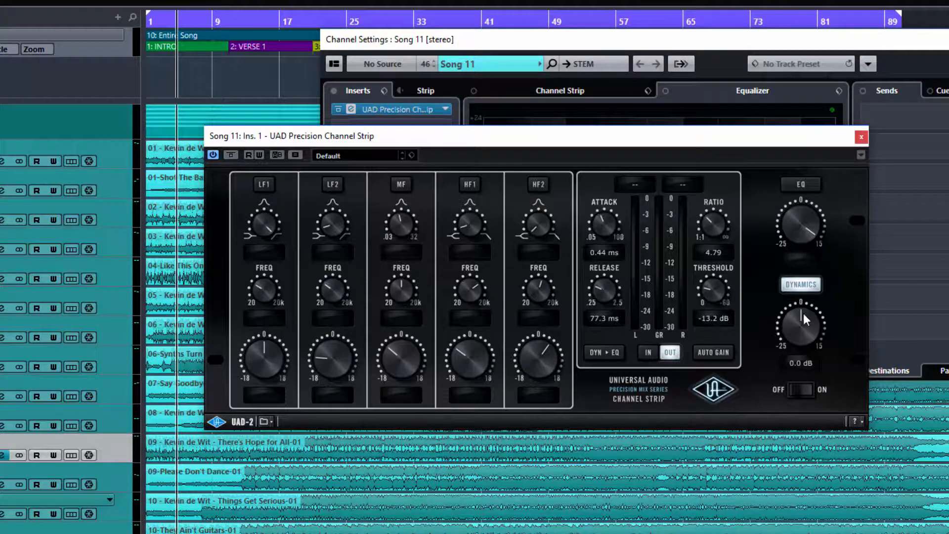
key("space")
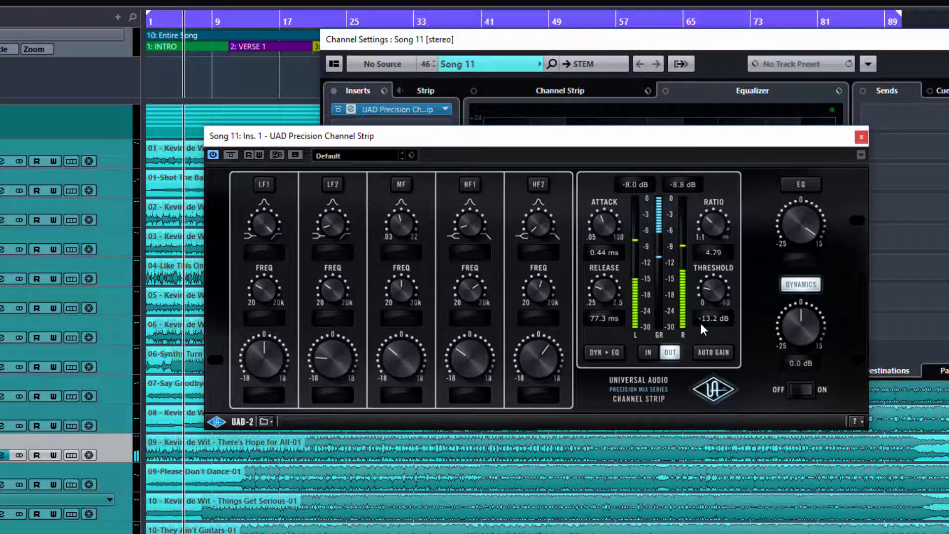
- Raise the dynamics output gain to 6.8 dB, comparing the compressor in and out, then leave dynamics bypassed
left_click(808, 285)
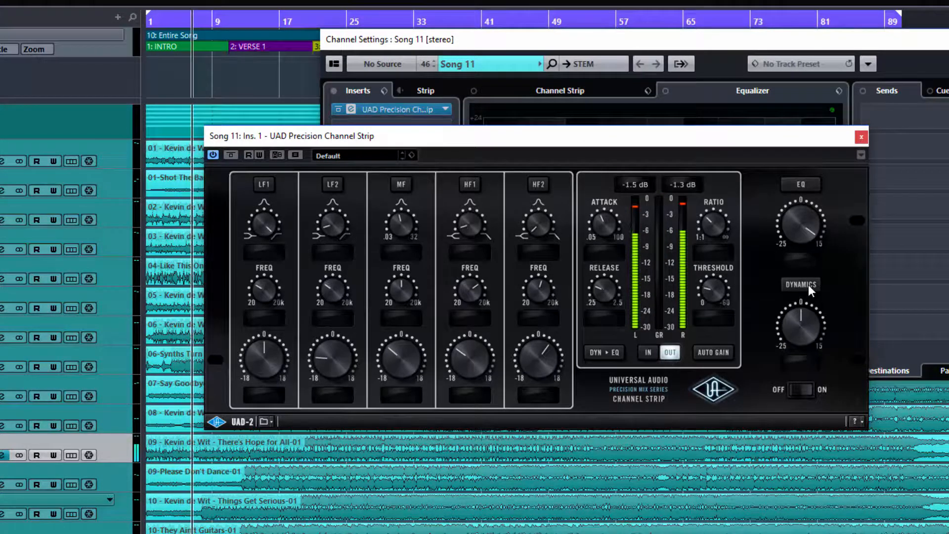
left_click(808, 285)
left_click_drag(799, 323, 799, 304)
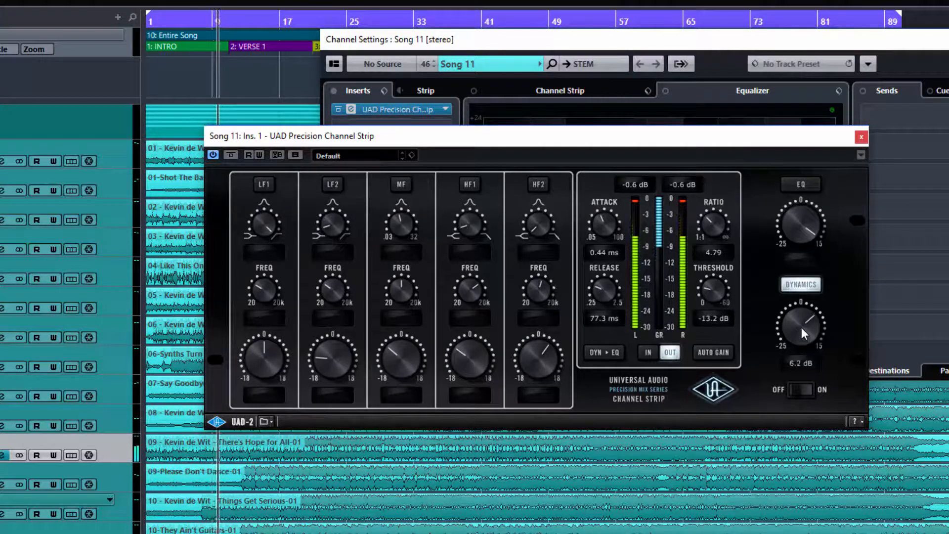
left_click(797, 288)
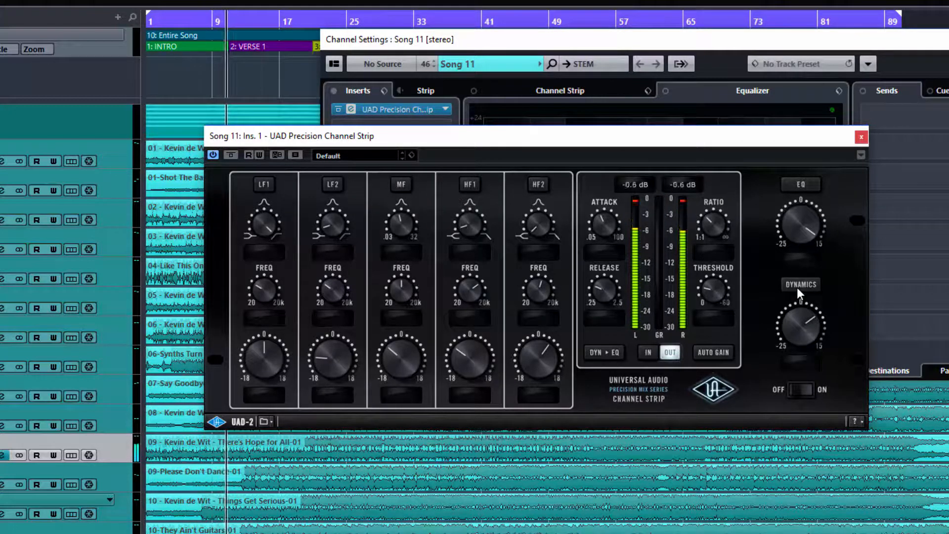
left_click(797, 286)
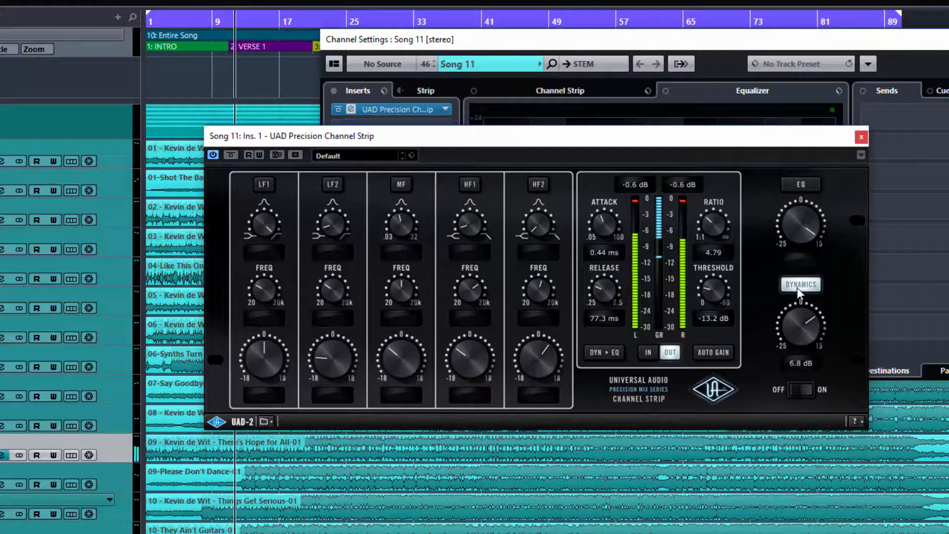
key("space")
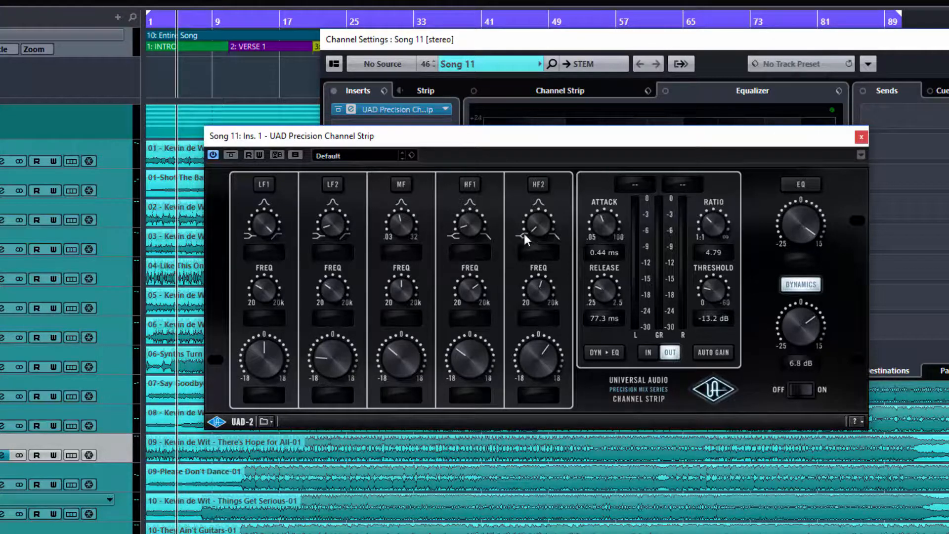
left_click(804, 288)
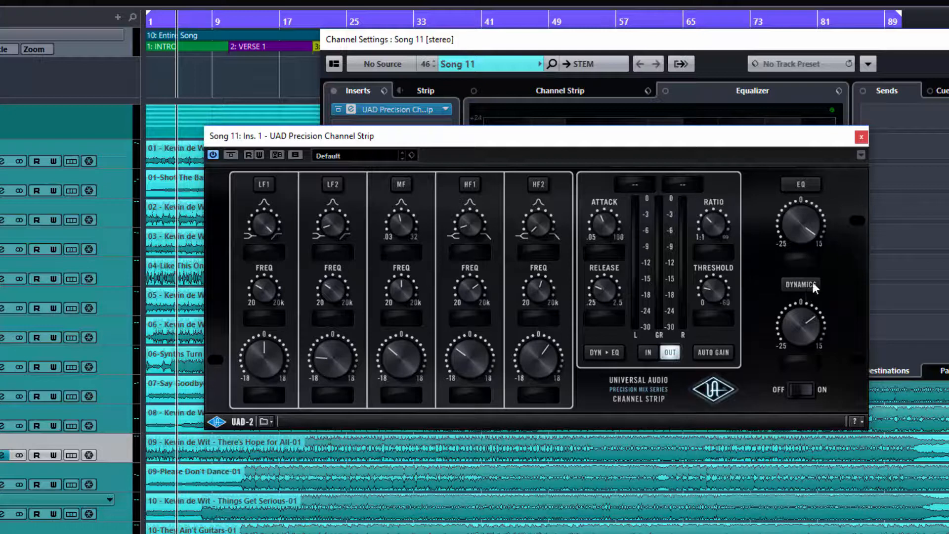
left_click(806, 288)
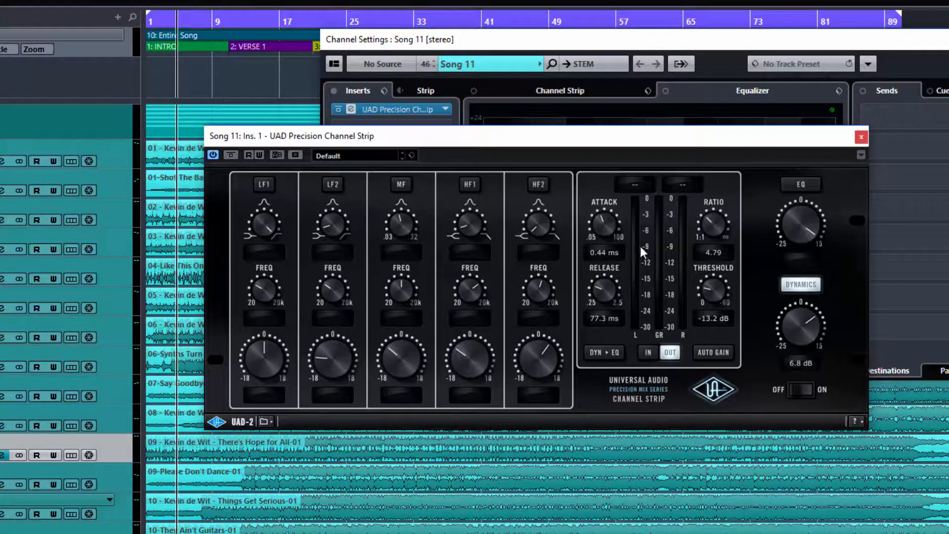
left_click(801, 285)
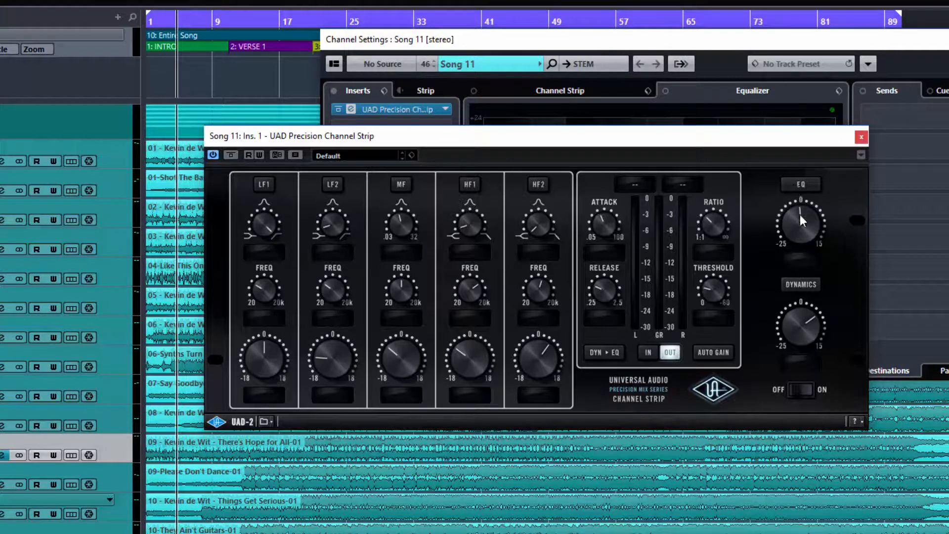
- Re-engage the EQ, boost its output gain to 11.3 dB, compare, and leave the EQ bypassed
left_click(801, 185)
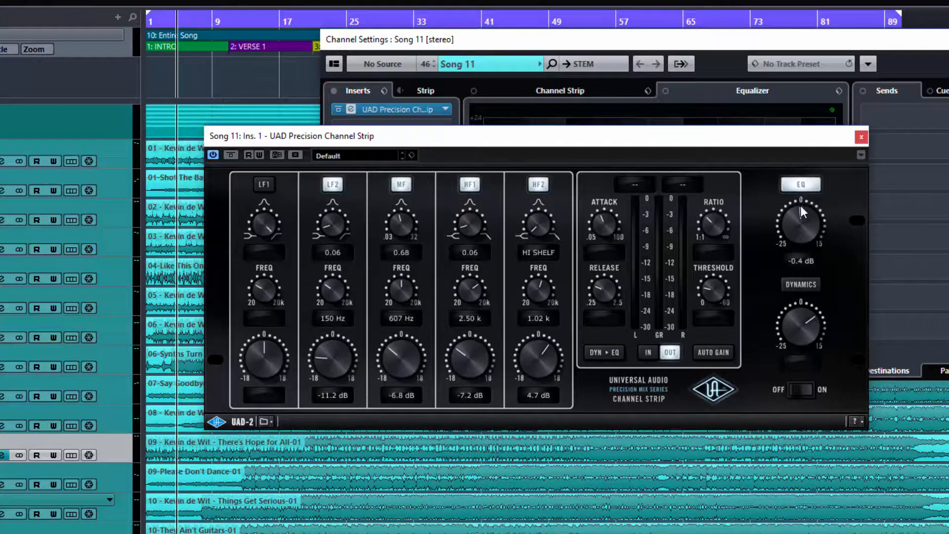
key("space")
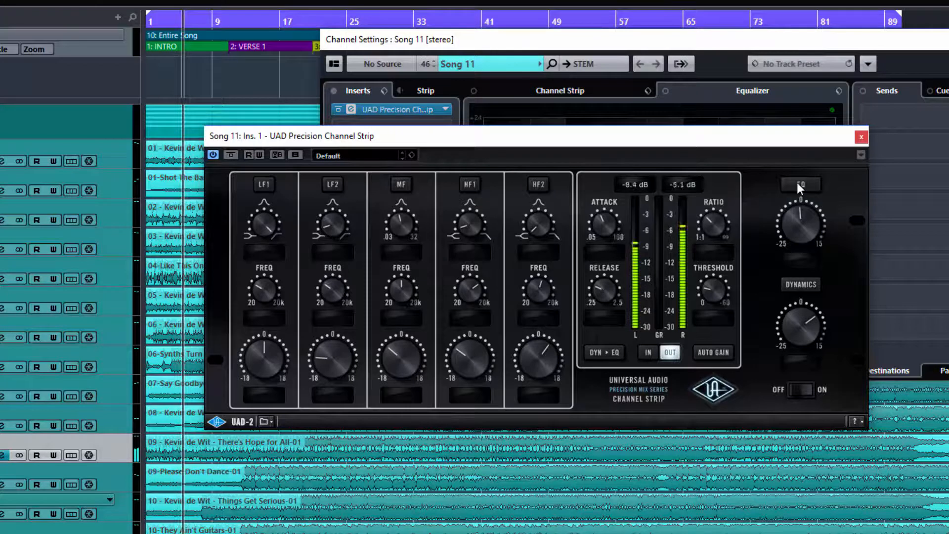
left_click_drag(793, 233, 797, 186)
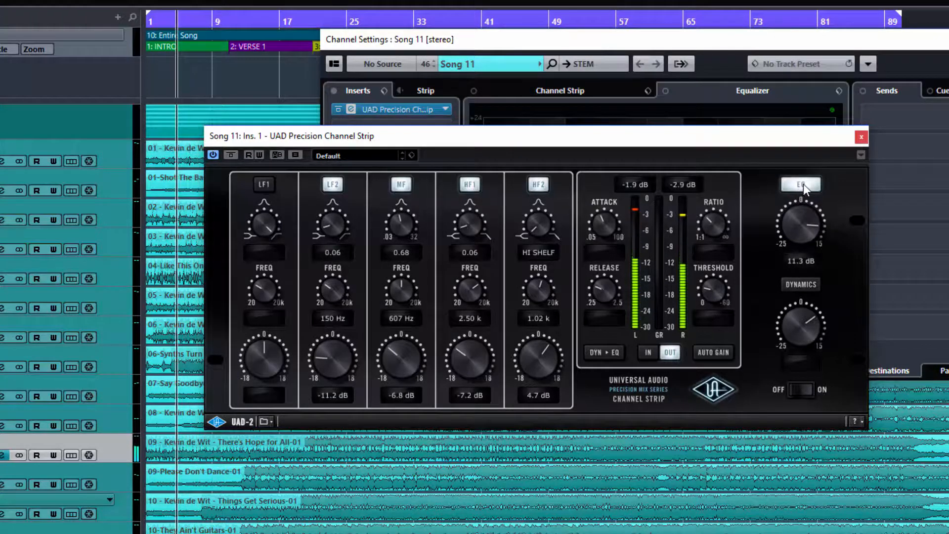
left_click(803, 184)
left_click(803, 184)
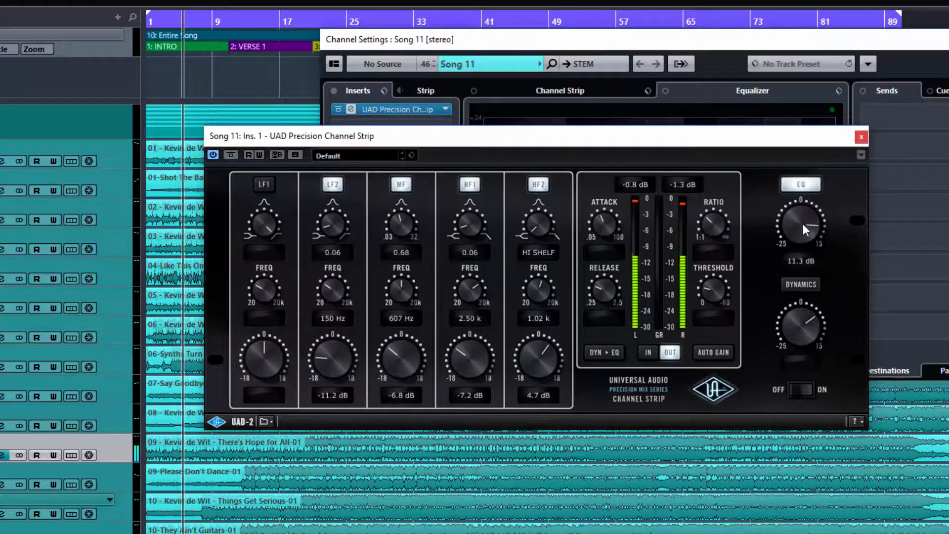
left_click(802, 183)
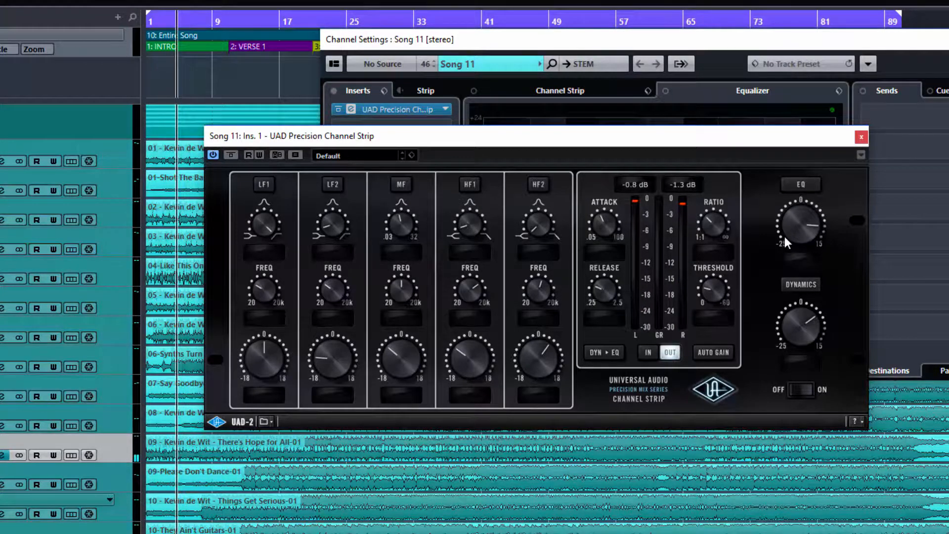